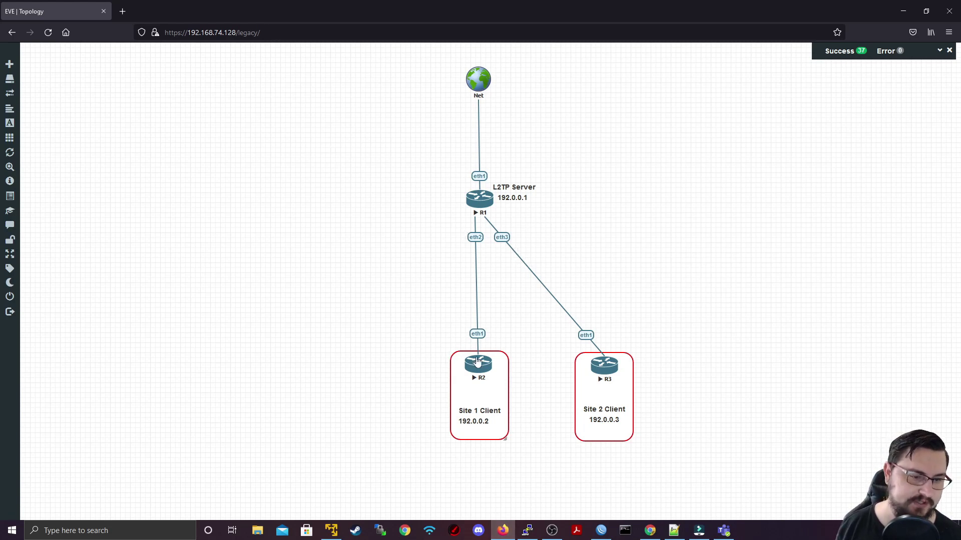
# Step: Bring the router's WinBox window to the front from the EVE-NG browser
pyautogui.click(607, 529)
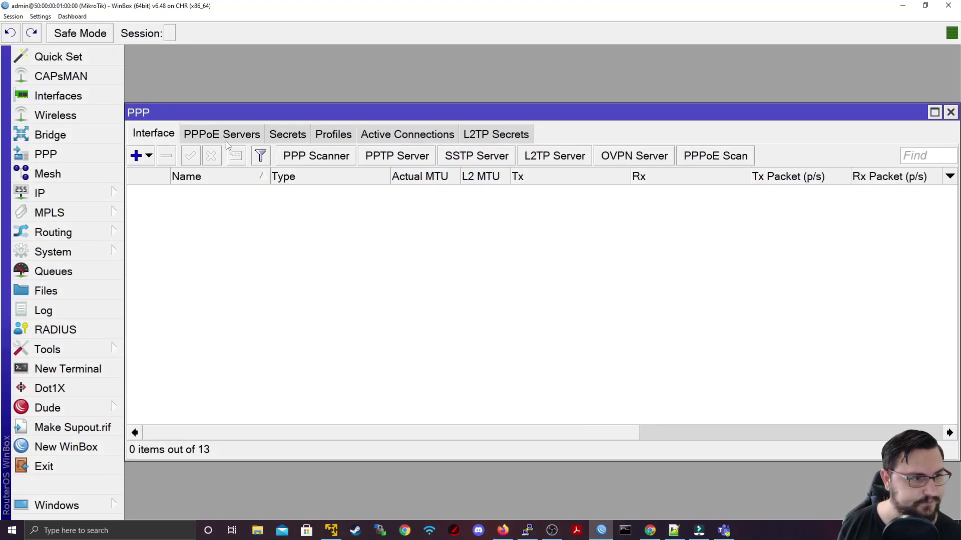
# Step: Enable the L2TP server with Use IPsec set to no, apply it, and show PPP Profiles
pyautogui.click(950, 112)
pyautogui.click(83, 135)
pyautogui.click(80, 155)
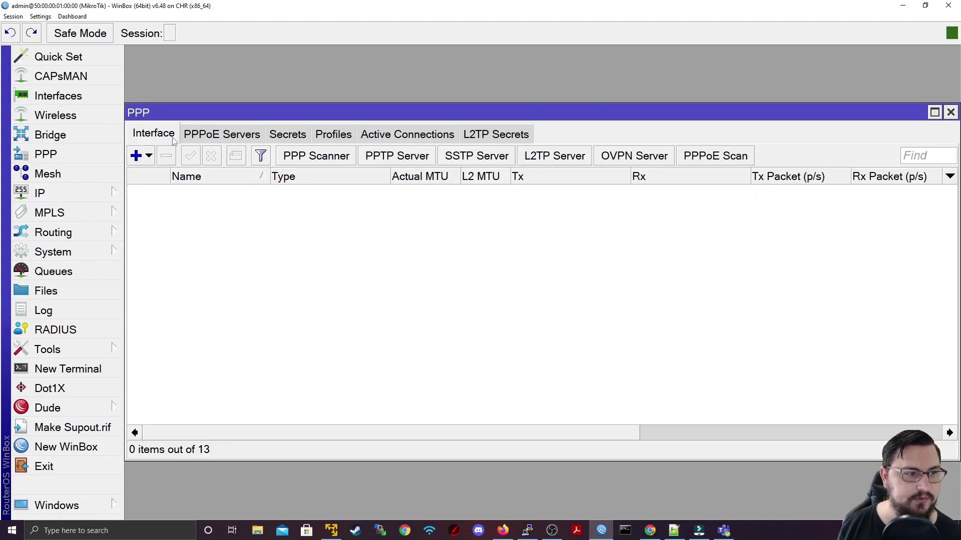
pyautogui.click(564, 159)
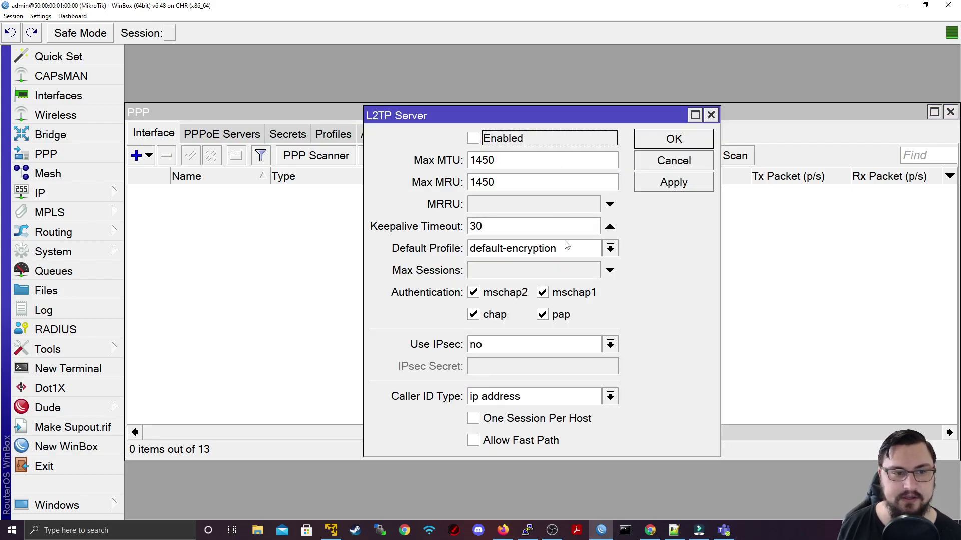
pyautogui.click(472, 140)
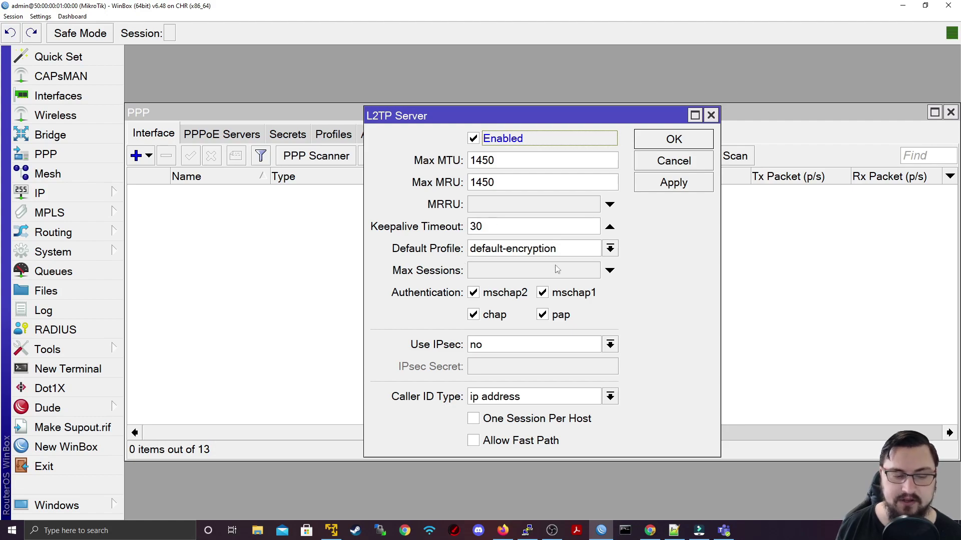
pyautogui.click(501, 346)
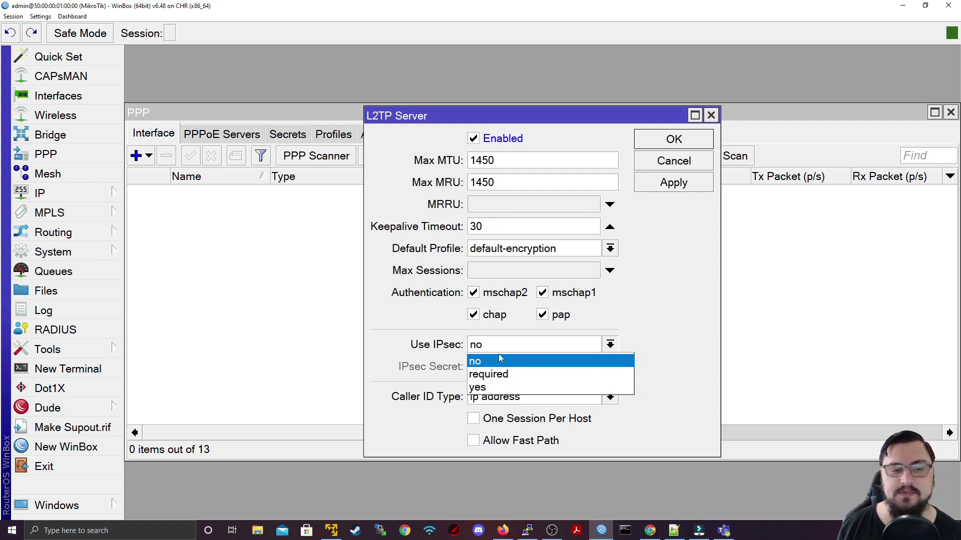
pyautogui.click(498, 360)
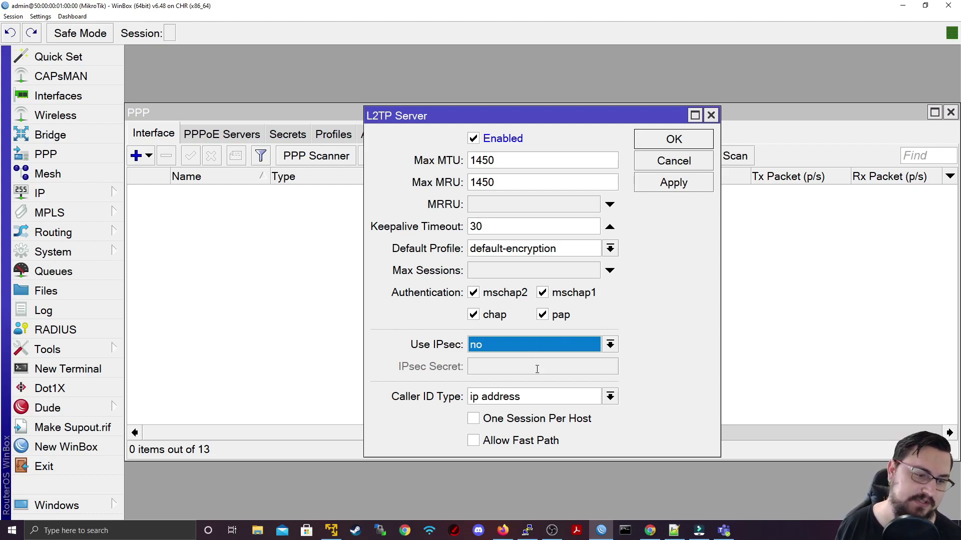
pyautogui.click(670, 189)
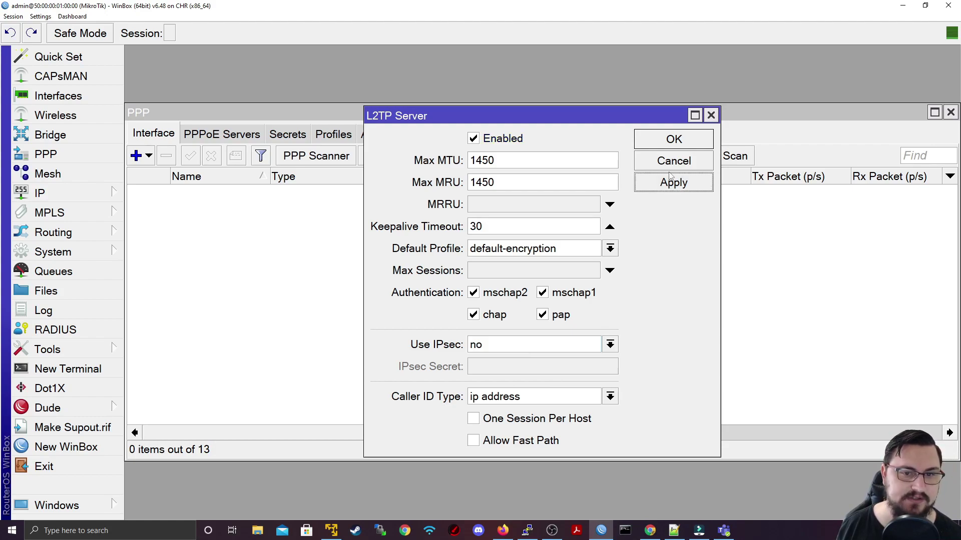
pyautogui.click(693, 142)
pyautogui.click(333, 134)
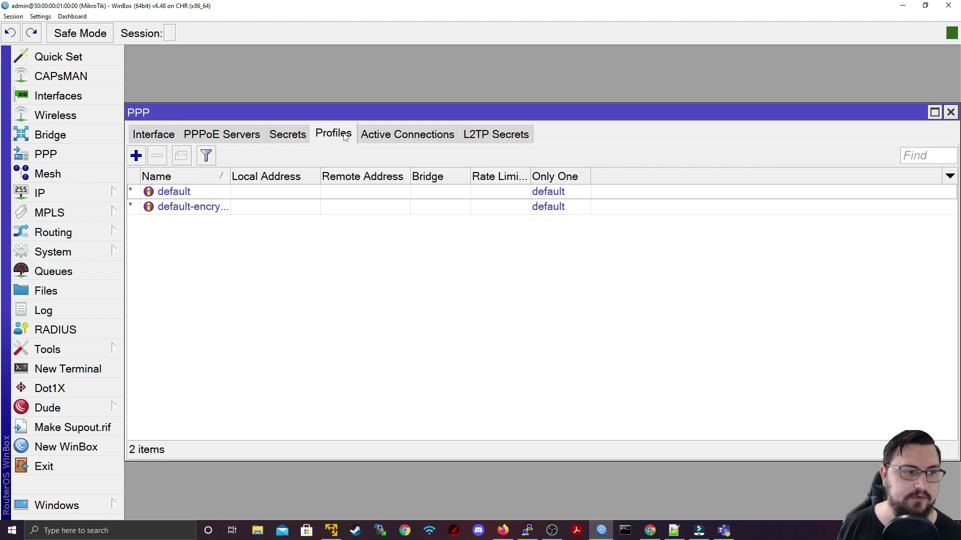
# Step: Add PPP profile Site1 (local 10.1.2.1, remote 10.1.2.2), apply and close it
pyautogui.click(138, 156)
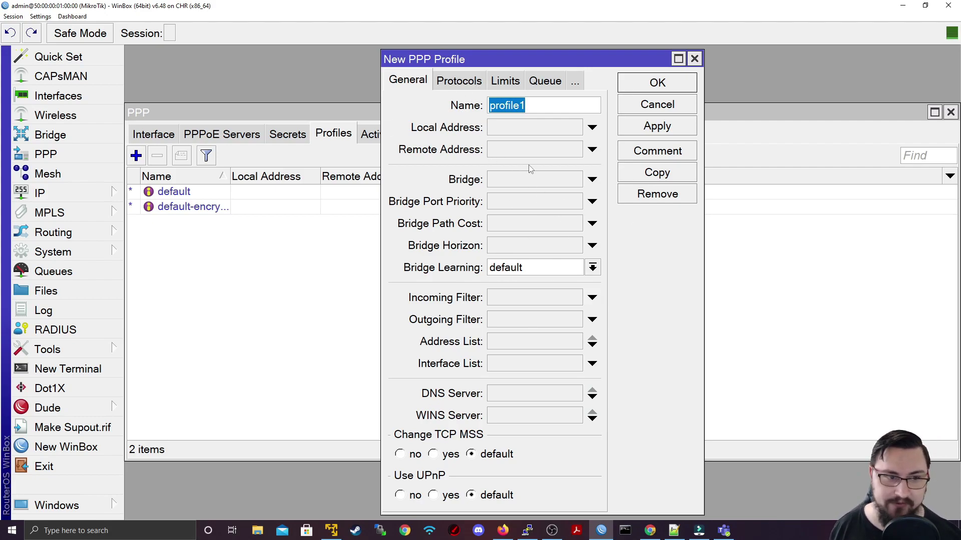
pyautogui.write('Site1')
pyautogui.press('Tab')
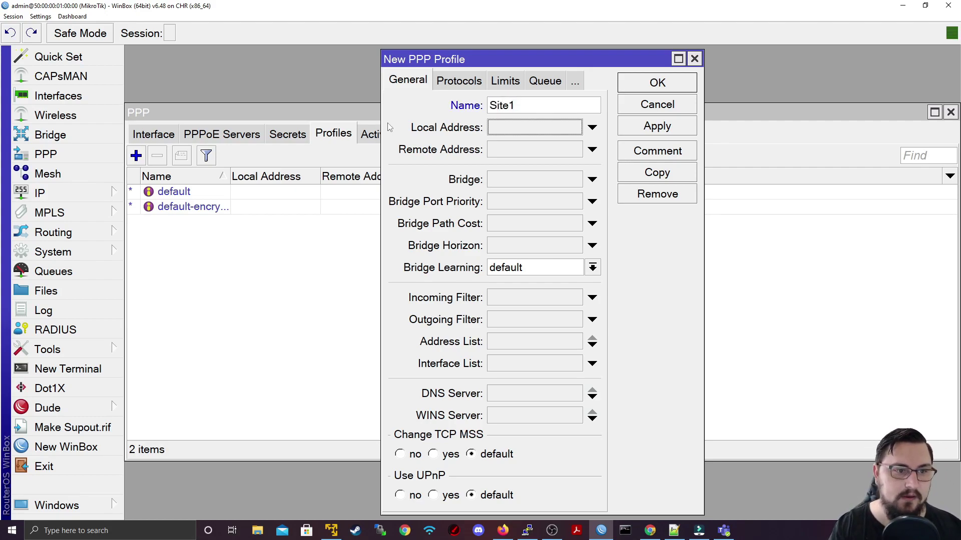
pyautogui.write('10.1.')
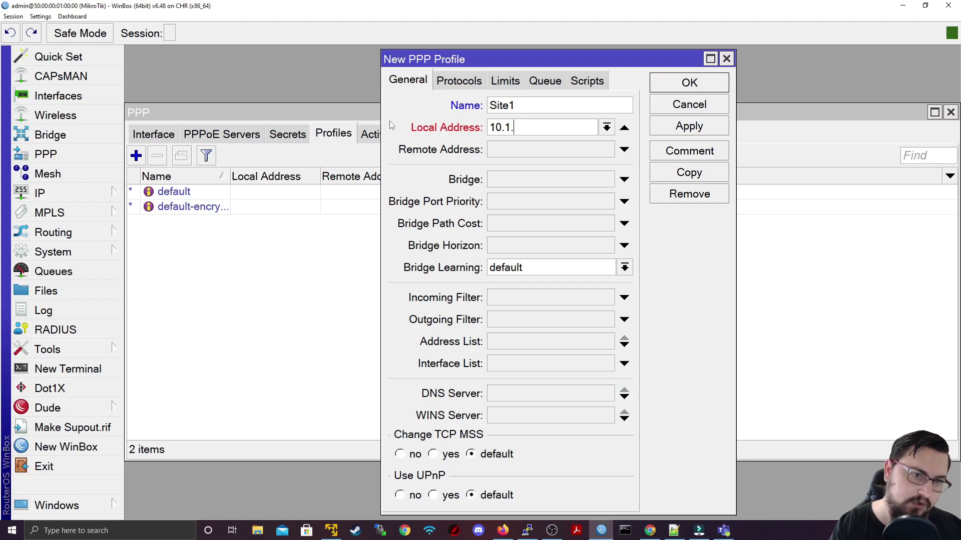
pyautogui.write('2.1')
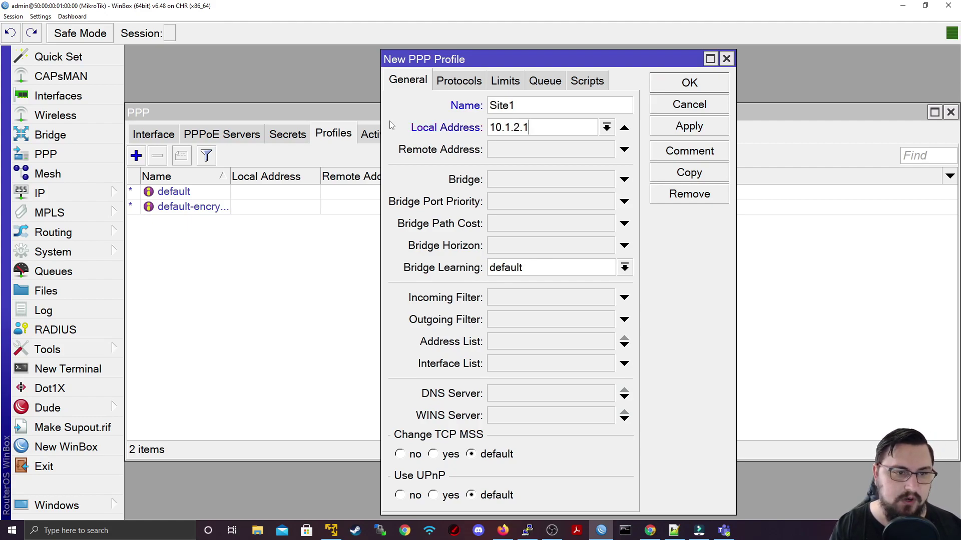
pyautogui.press('Tab')
pyautogui.write('10.1.2.2')
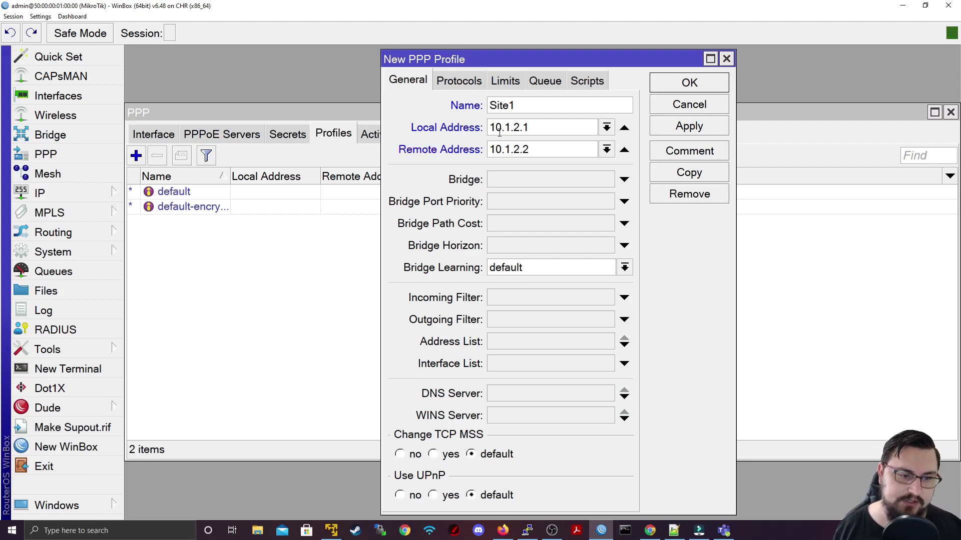
pyautogui.click(662, 129)
pyautogui.press('Escape')
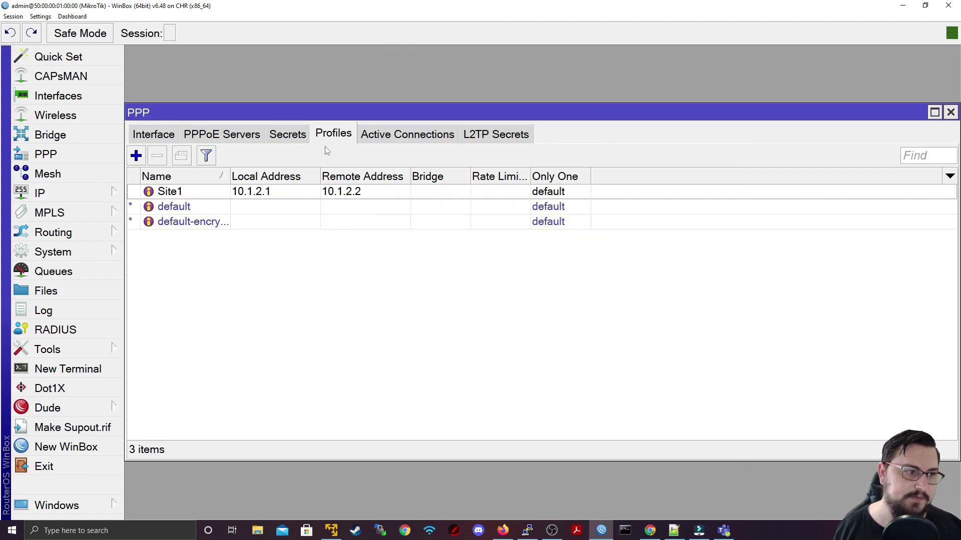
# Step: Add PPP profile Site2 (local 10.1.2.3, remote 10.1.2.4), apply and close it
pyautogui.click(144, 156)
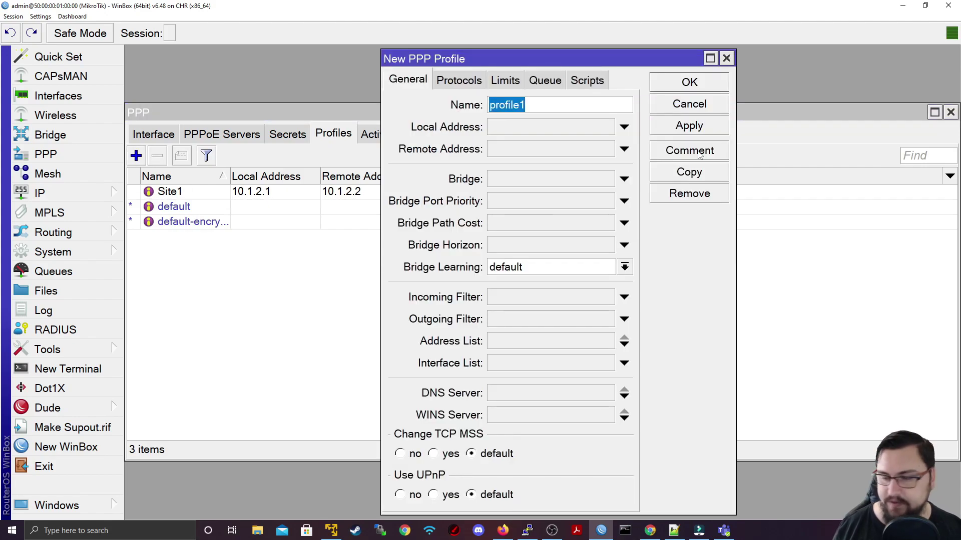
pyautogui.write('Site2')
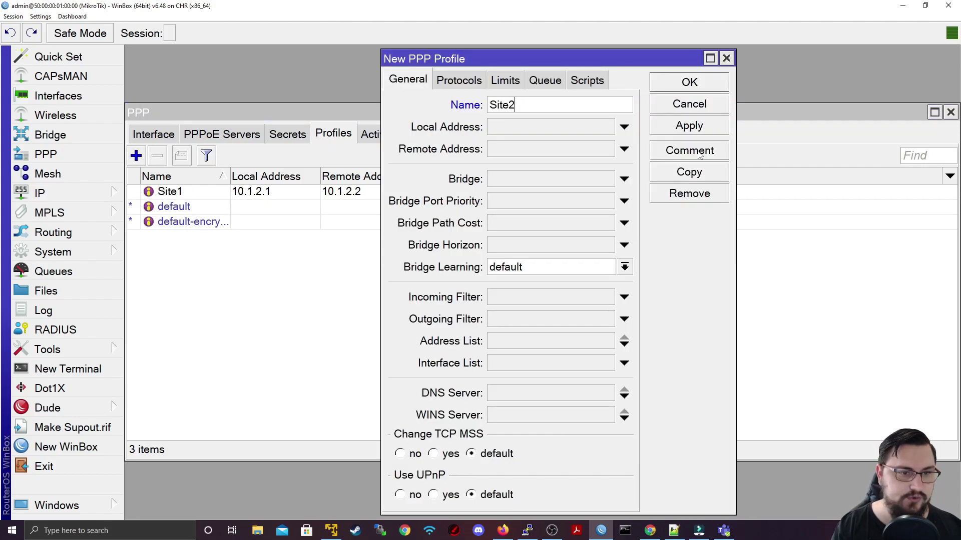
pyautogui.press('Tab')
pyautogui.write('10.1.2.3')
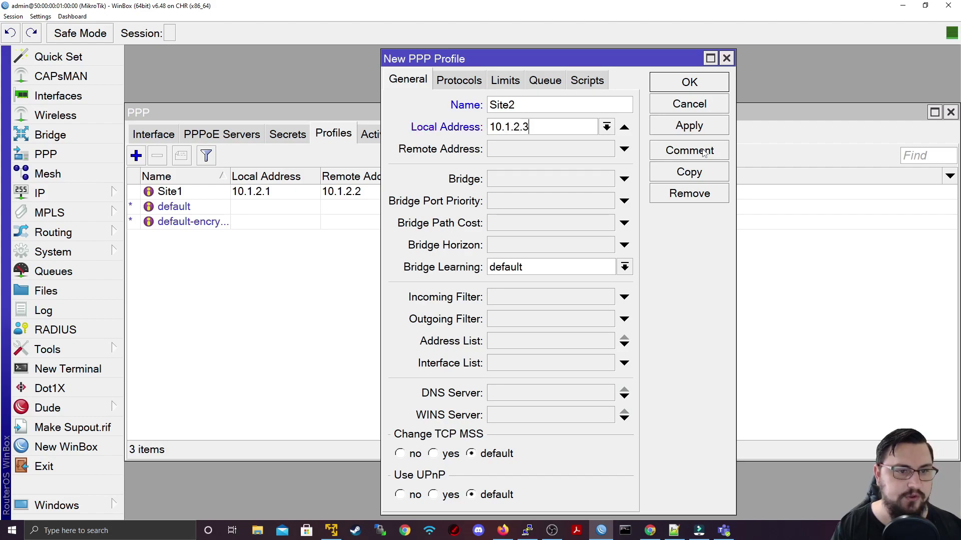
pyautogui.press('Tab')
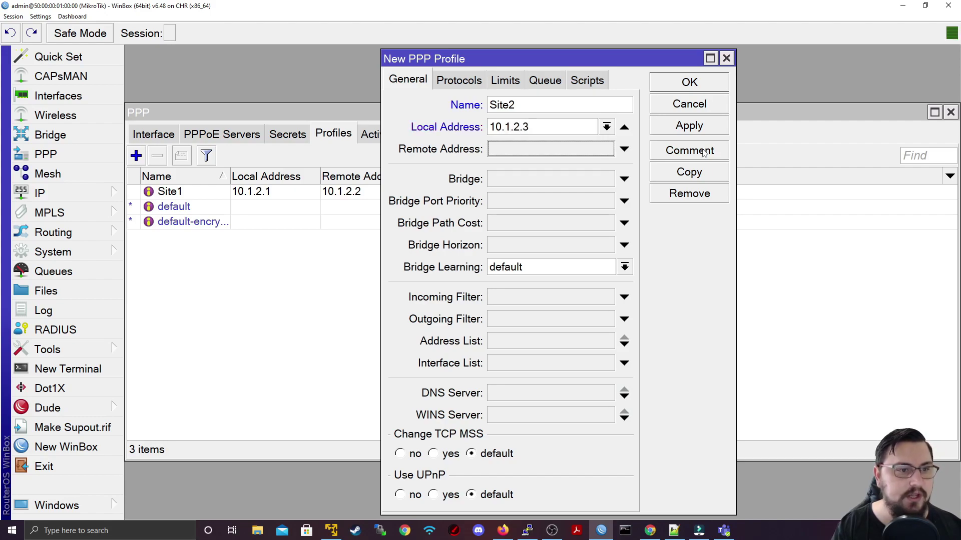
pyautogui.write('10.1.2.4')
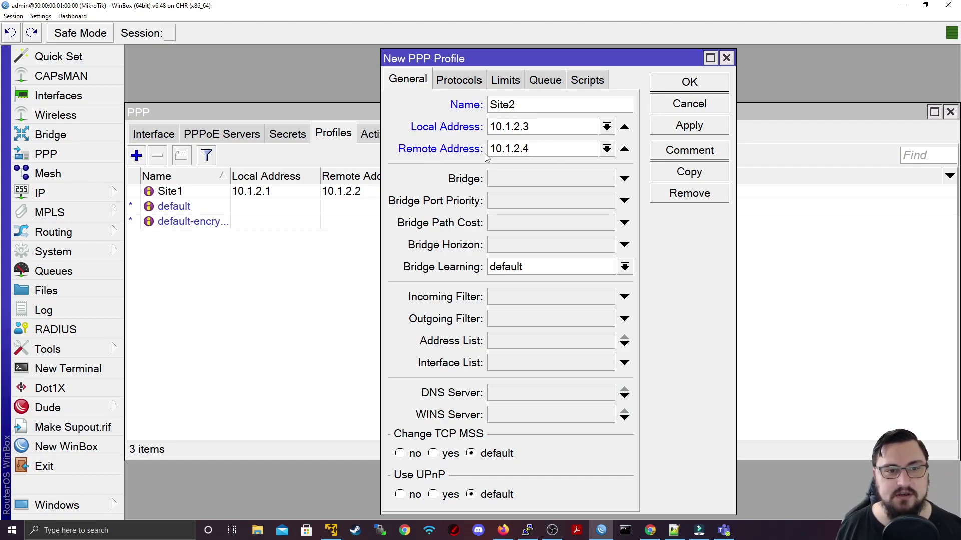
pyautogui.click(689, 125)
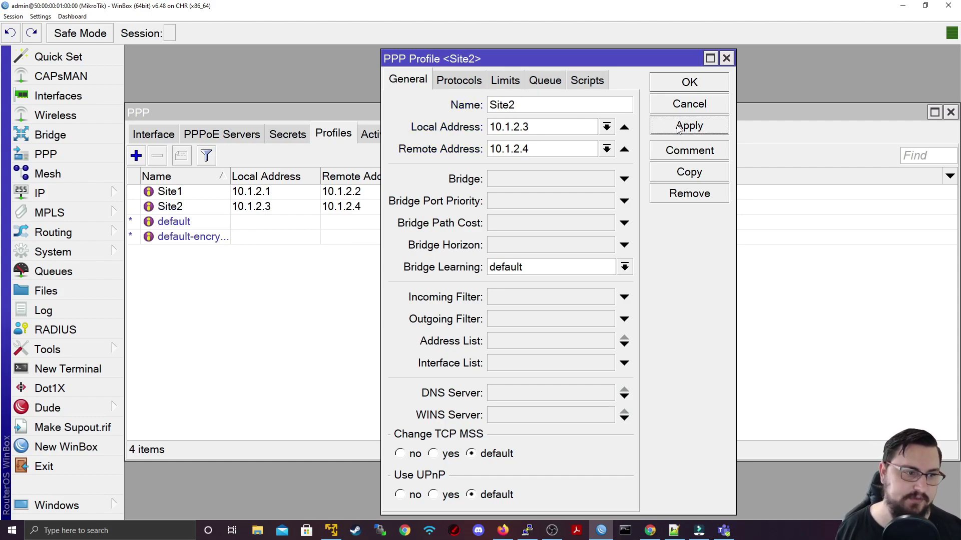
pyautogui.click(658, 85)
# Step: Add PPP secret Site1 with a password, service l2tp and profile Site1
pyautogui.click(275, 139)
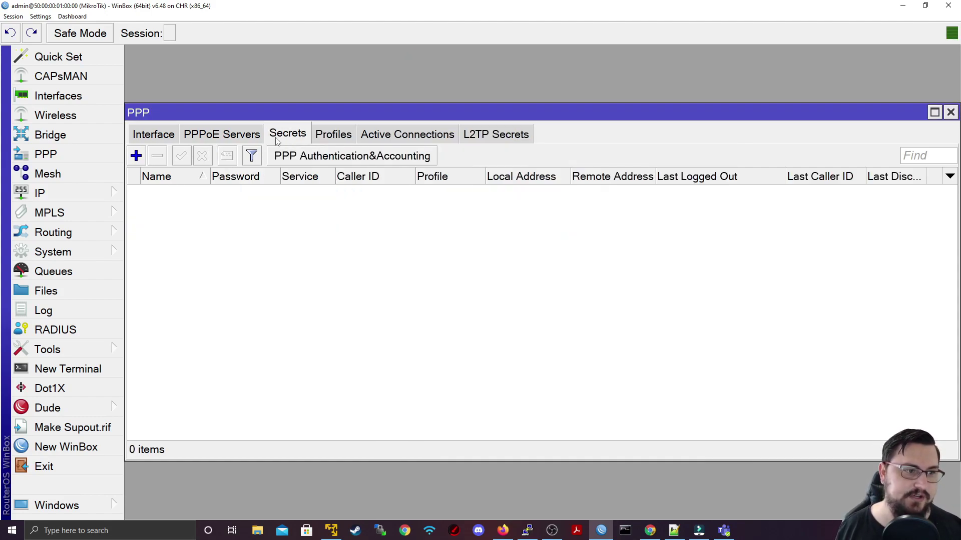
pyautogui.click(142, 157)
pyautogui.write('Site1')
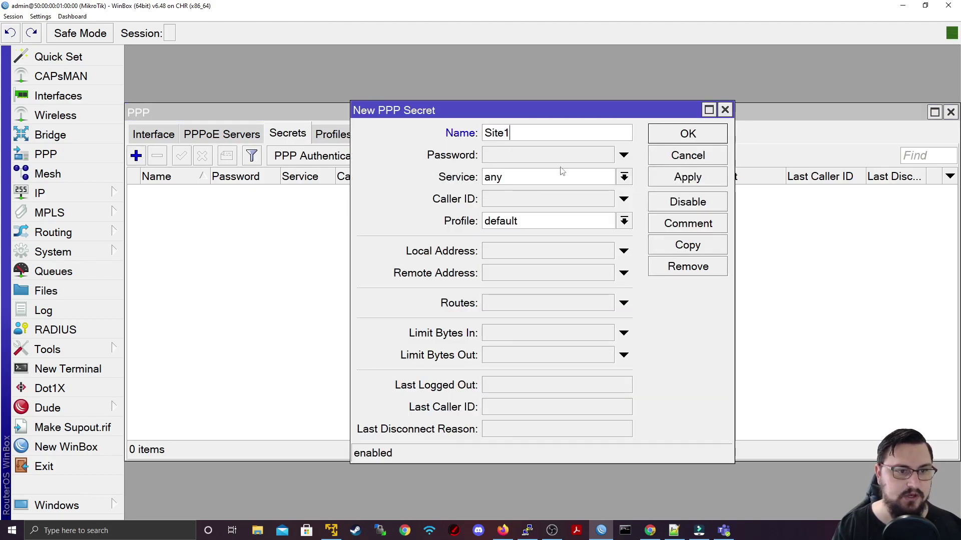
pyautogui.press('Tab')
pyautogui.write('12345')
pyautogui.press('Tab')
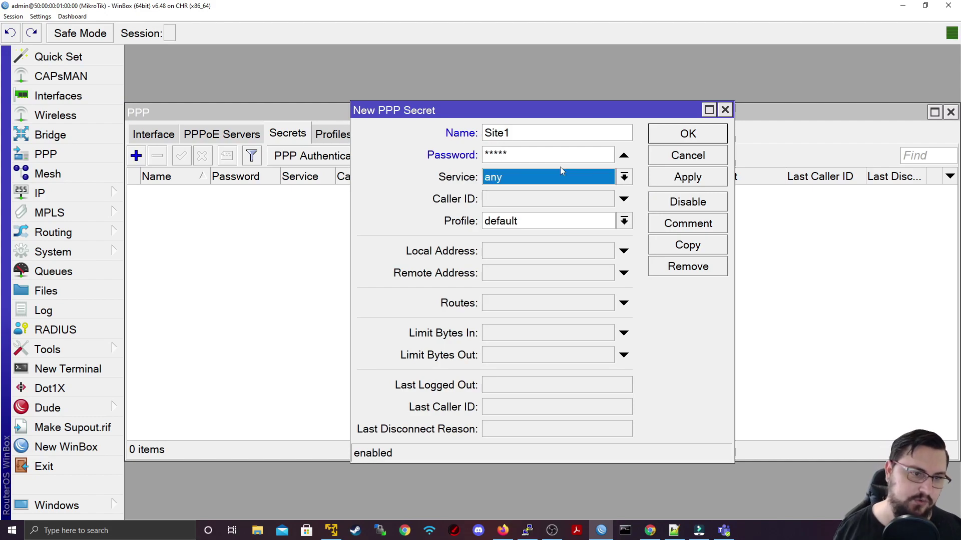
pyautogui.click(526, 177)
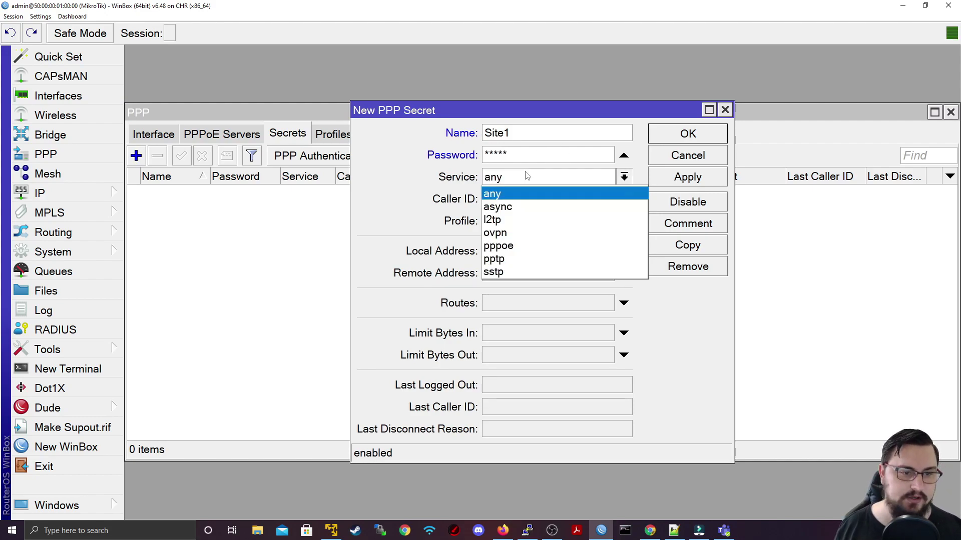
pyautogui.click(524, 220)
pyautogui.click(525, 223)
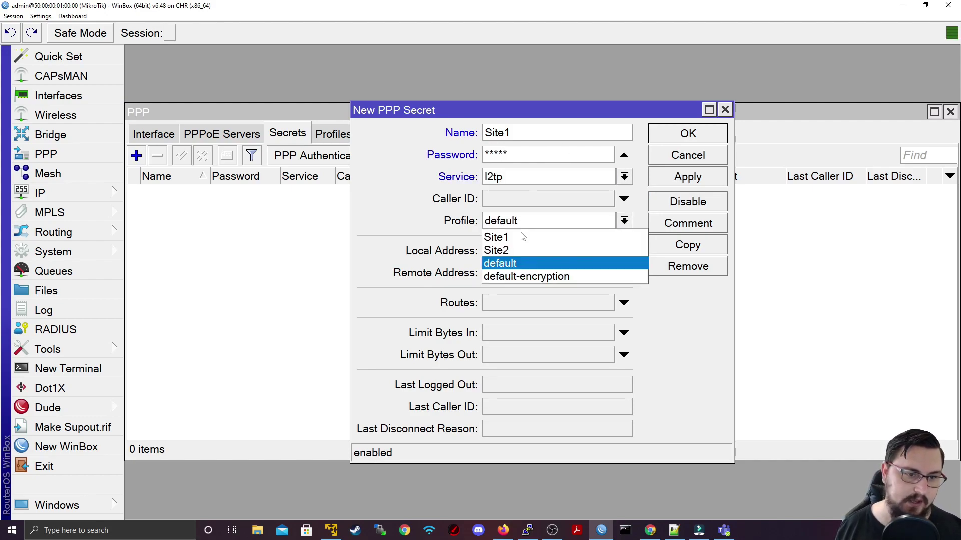
pyautogui.click(523, 235)
pyautogui.click(664, 186)
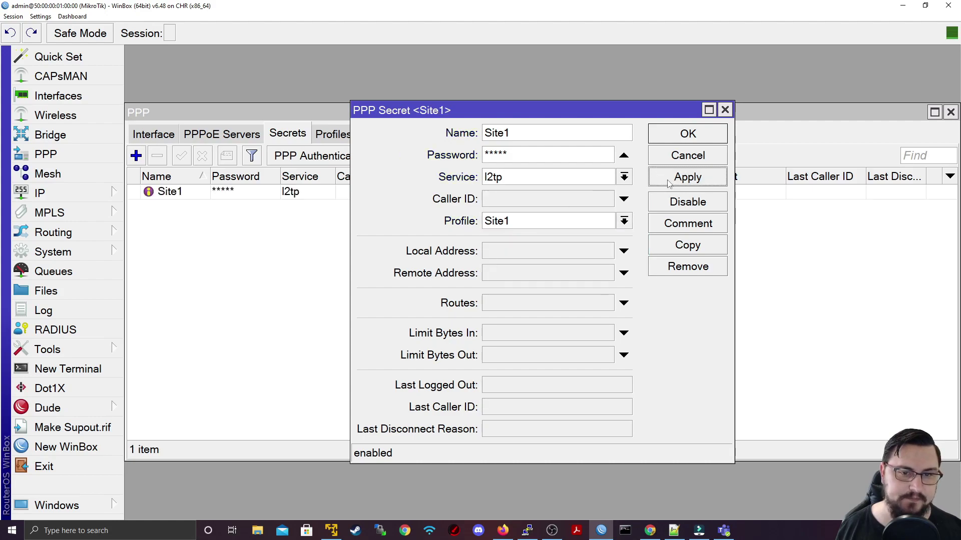
pyautogui.click(686, 134)
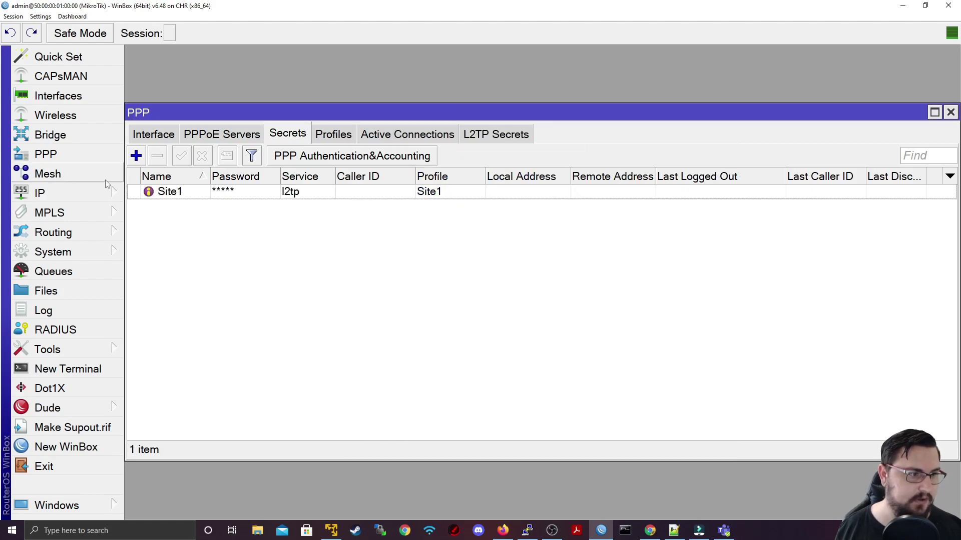
# Step: Add PPP secret Site2 with a password, service l2tp and profile Site2
pyautogui.click(135, 156)
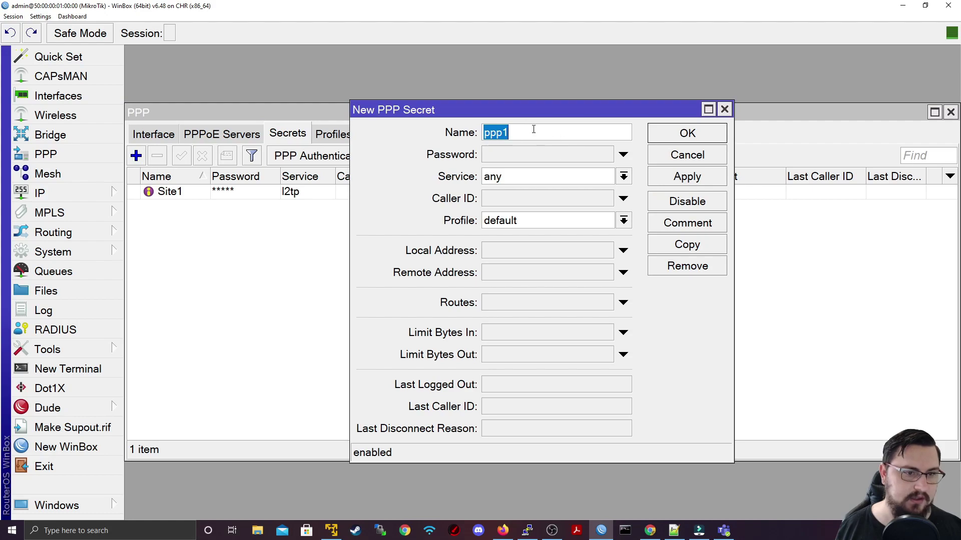
pyautogui.write('Site2')
pyautogui.press('Tab')
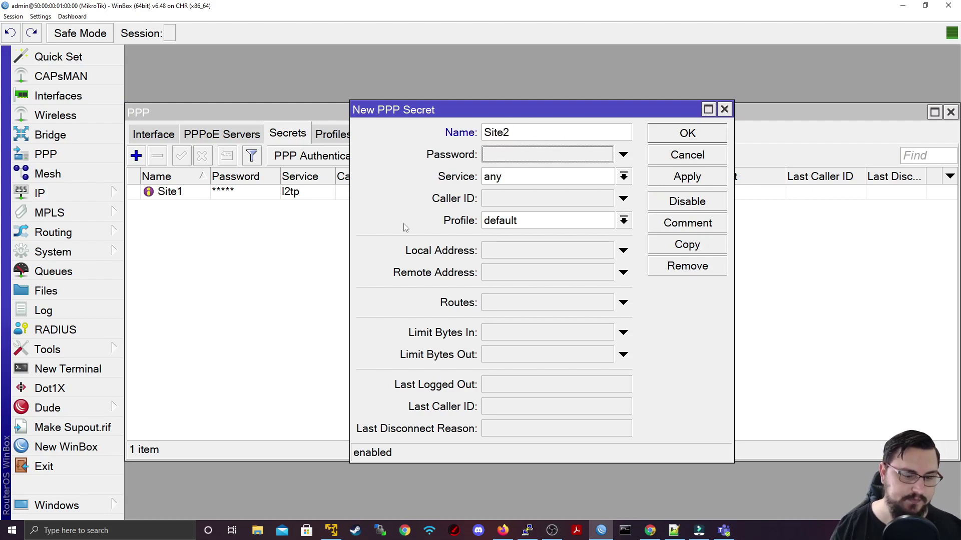
pyautogui.write('test1')
pyautogui.press('Tab')
pyautogui.click(523, 175)
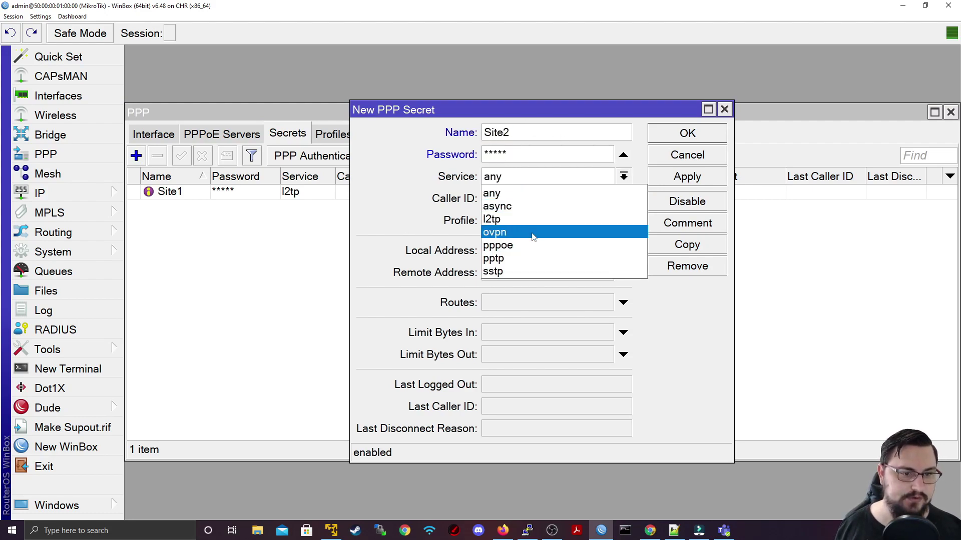
pyautogui.click(499, 222)
pyautogui.click(523, 219)
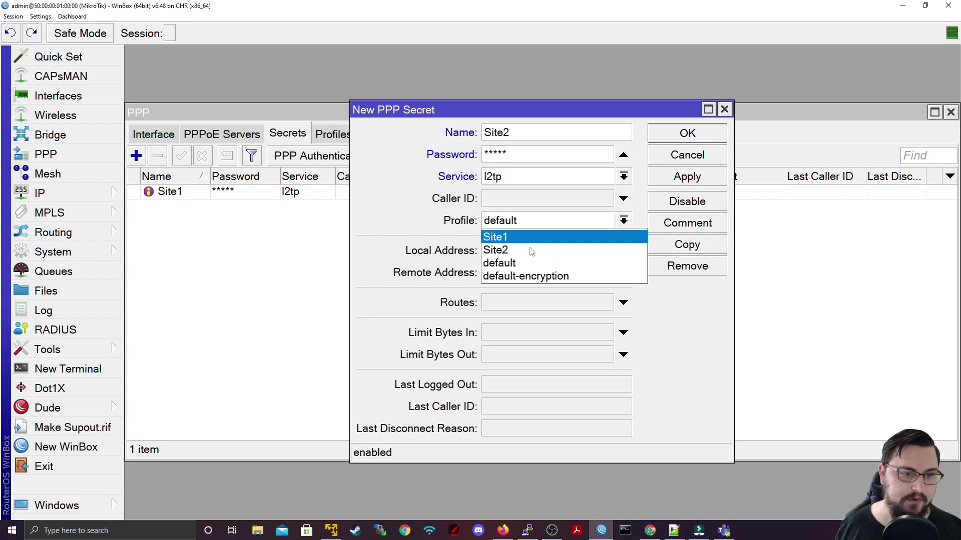
pyautogui.click(527, 252)
pyautogui.click(687, 177)
pyautogui.click(687, 133)
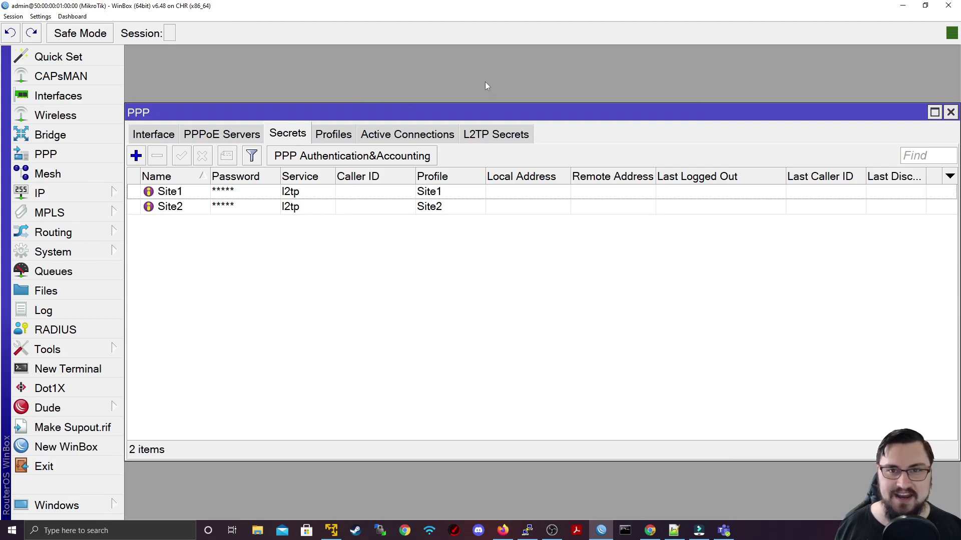
# Step: Check the PPP interface and PPPoE server lists, then view the EVE-NG topology
pyautogui.click(153, 134)
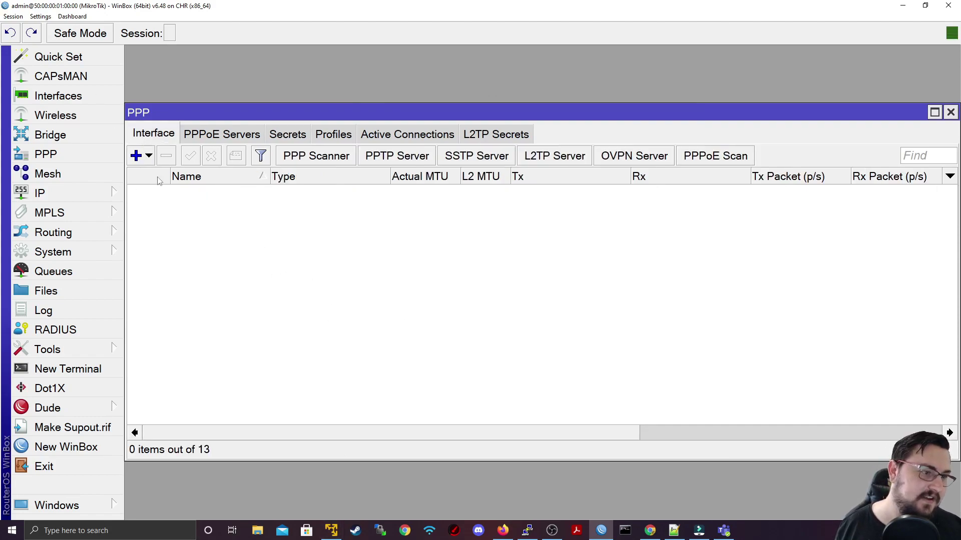
pyautogui.click(229, 131)
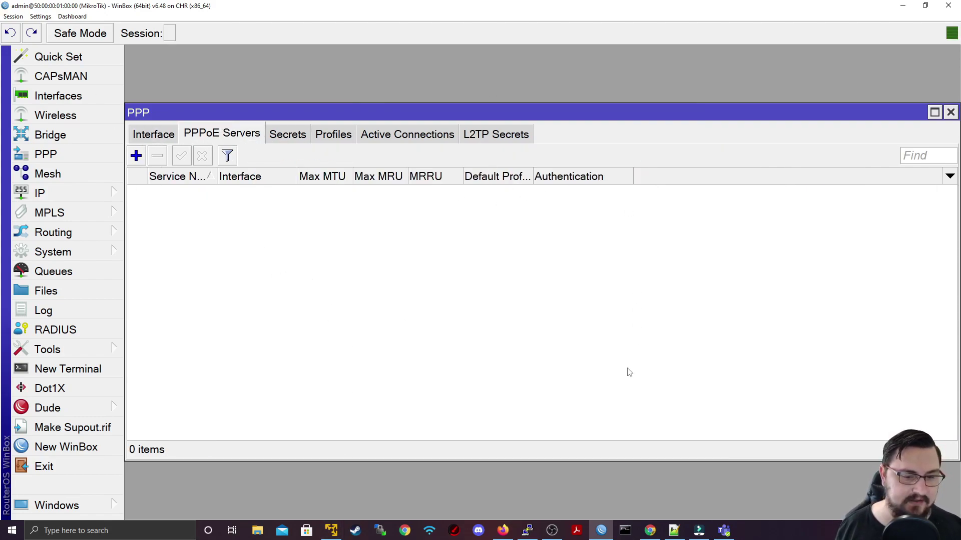
pyautogui.moveTo(605, 531)
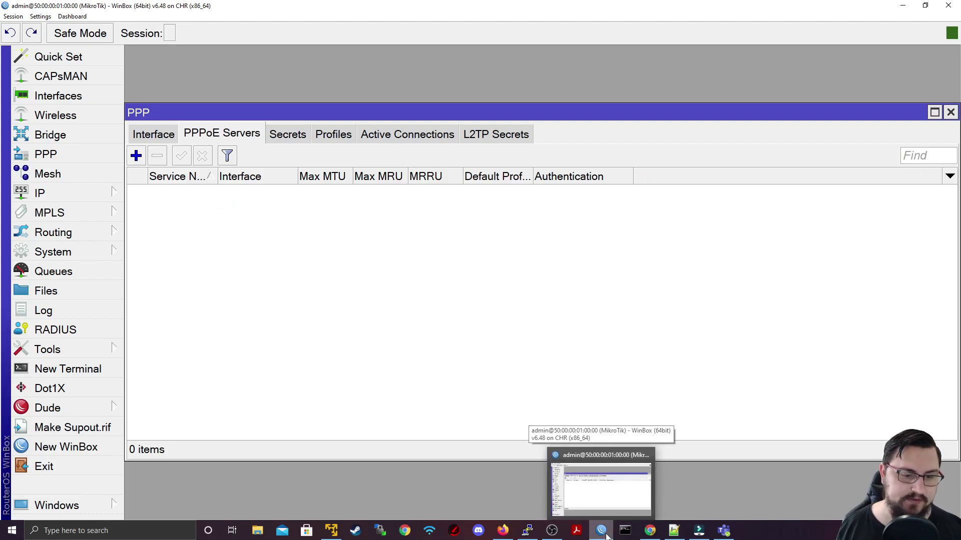
pyautogui.click(503, 531)
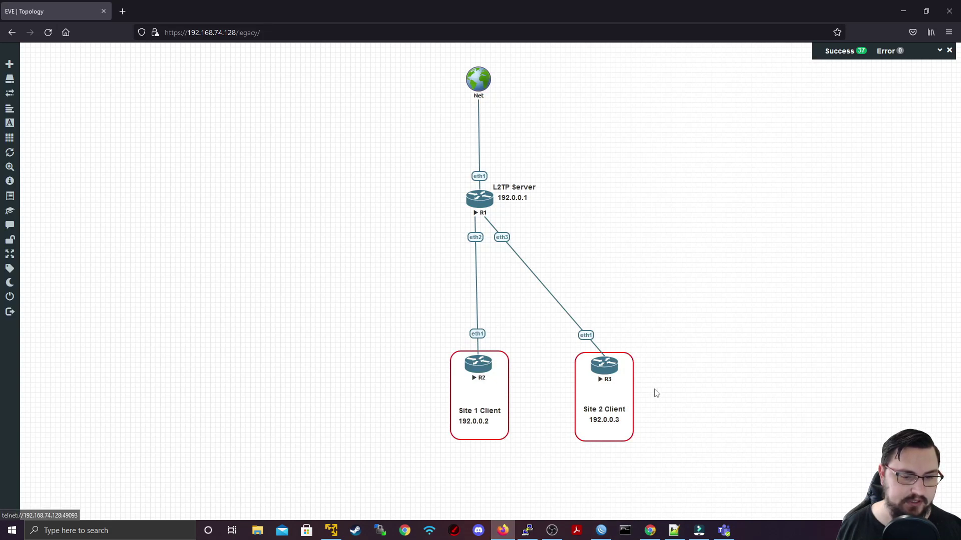
# Step: Connect to R1 as RoMON agent, open a session on neighbour R2, and enlarge it
pyautogui.click(598, 499)
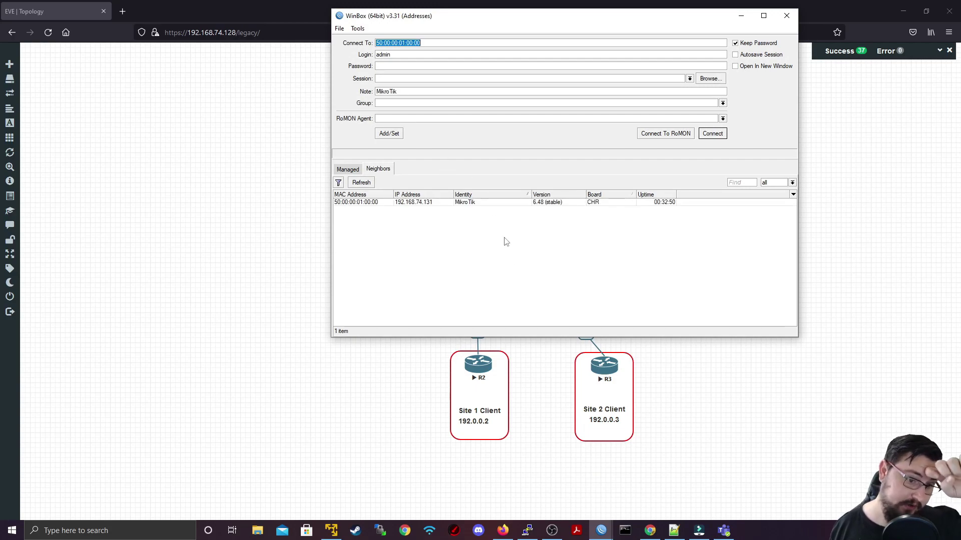
pyautogui.click(374, 204)
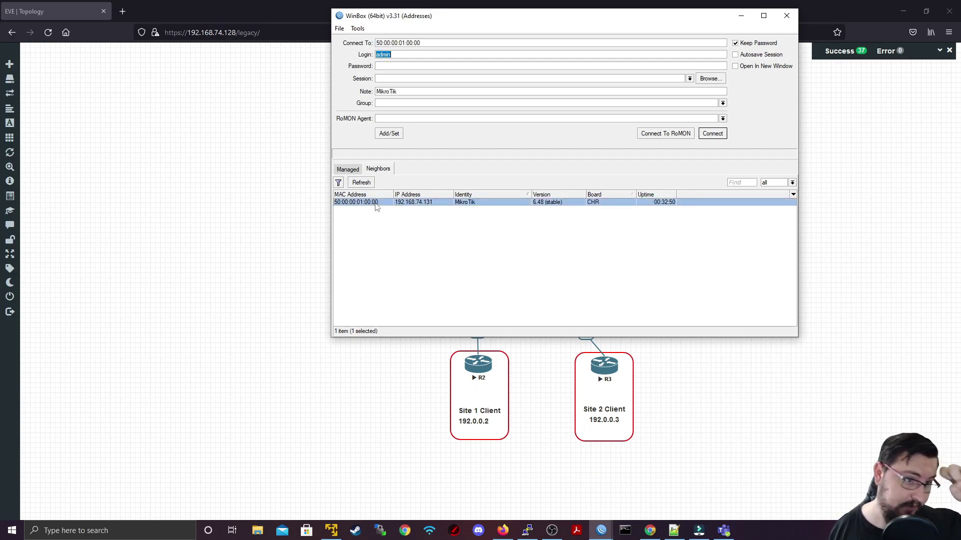
pyautogui.press('Return')
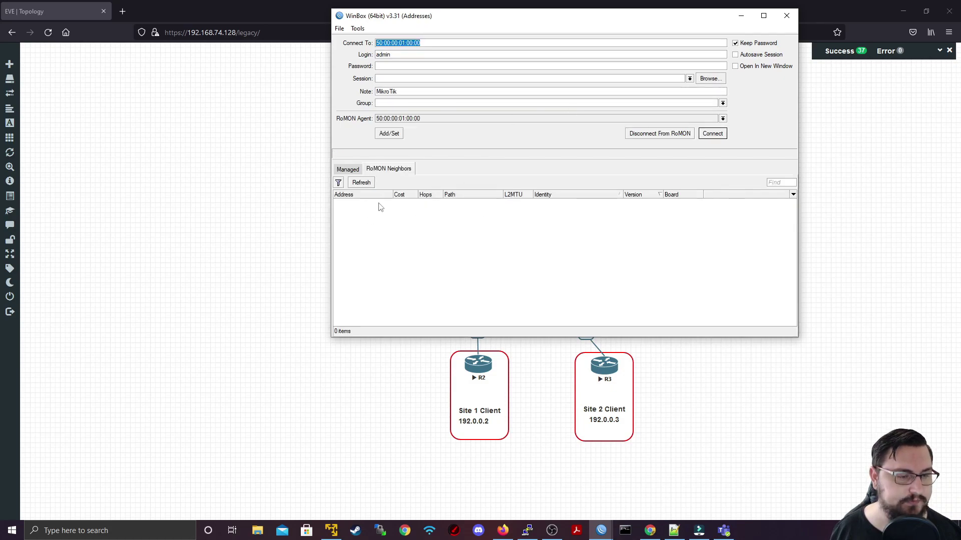
pyautogui.click(380, 204)
pyautogui.click(712, 133)
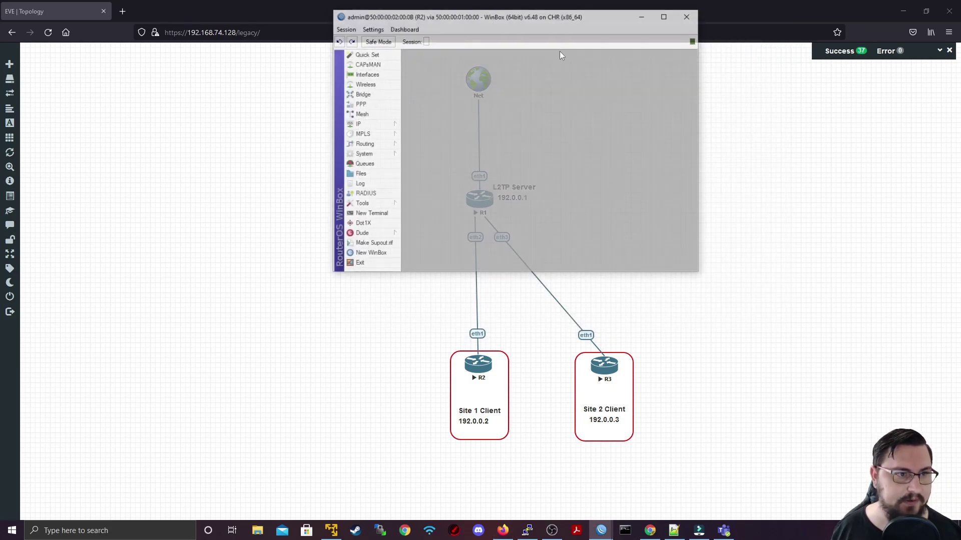
pyautogui.hotkey('ctrl', '+')
pyautogui.hotkey('ctrl', '+')
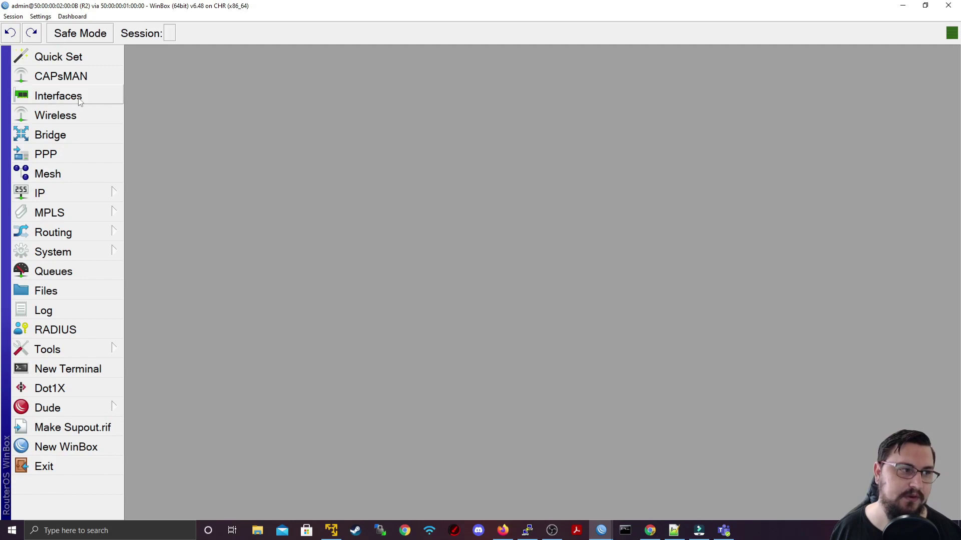
# Step: Add a new L2TP client interface named To-Office on R2
pyautogui.click(65, 154)
pyautogui.click(148, 156)
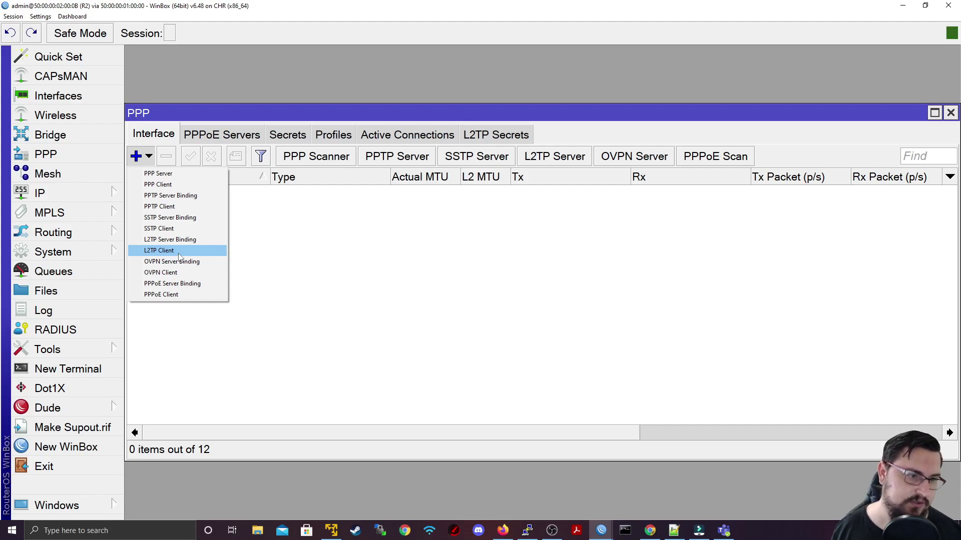
pyautogui.click(179, 250)
pyautogui.write('To-Office')
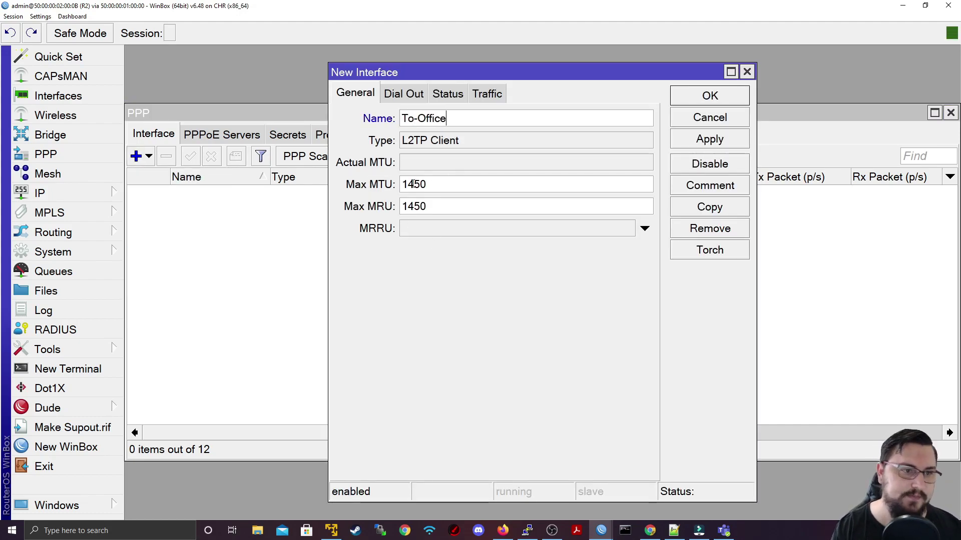
# Step: Set To-Office to dial 192.0.0.1 as user Site1 with password and default route, then save
pyautogui.click(399, 95)
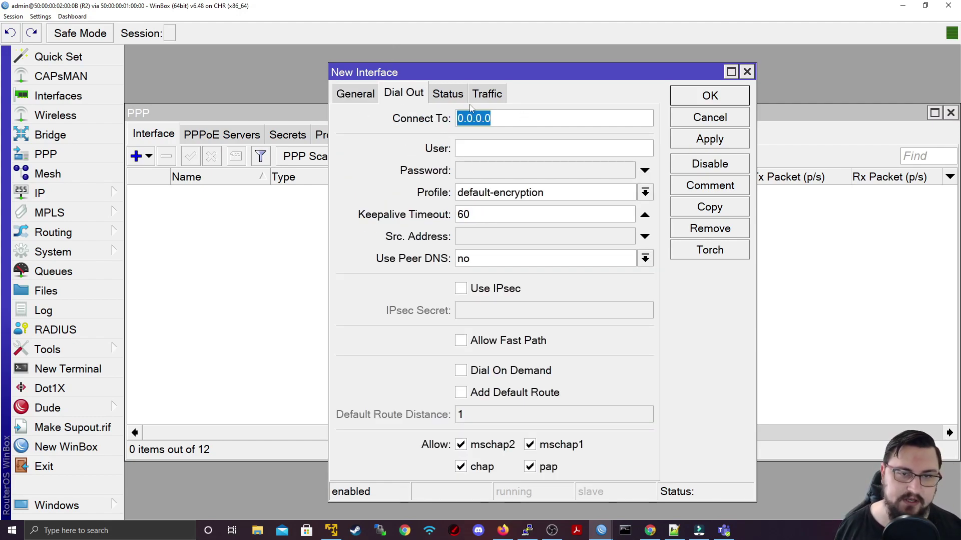
pyautogui.write('192')
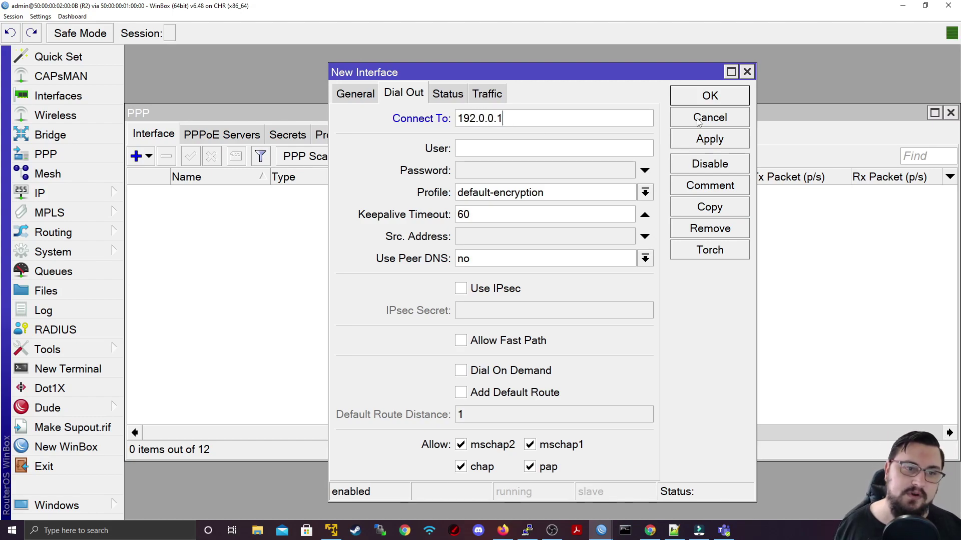
pyautogui.doubleClick(498, 118)
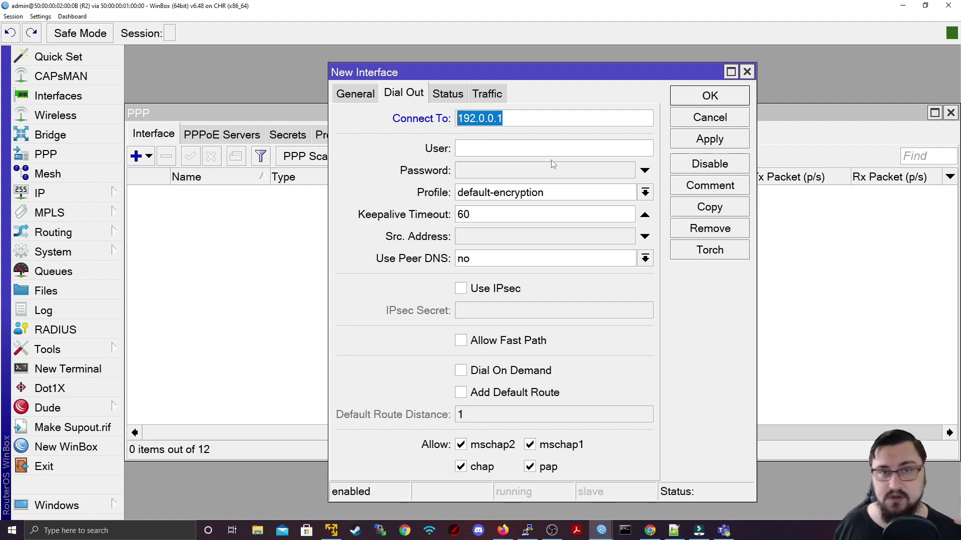
pyautogui.click(510, 146)
pyautogui.write('Site1')
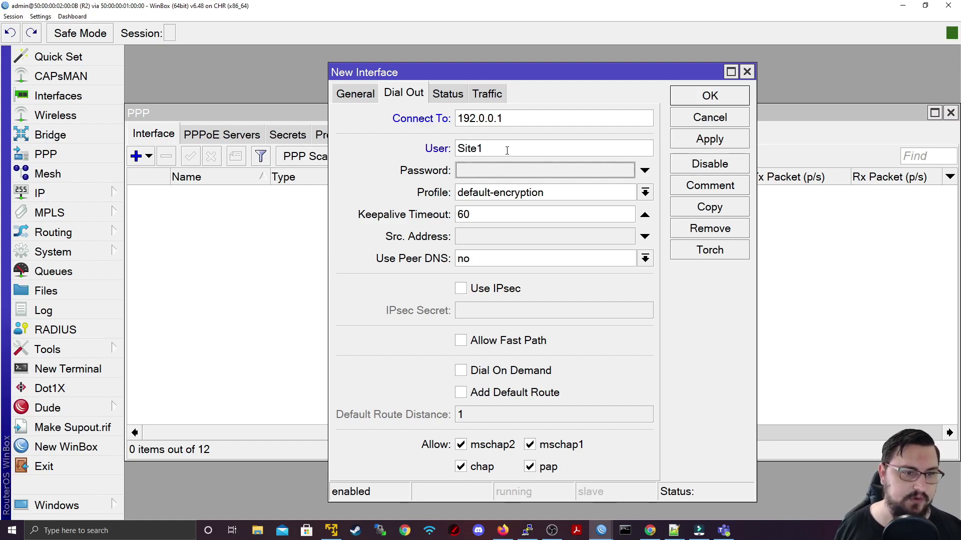
pyautogui.press('Tab')
pyautogui.write('*')
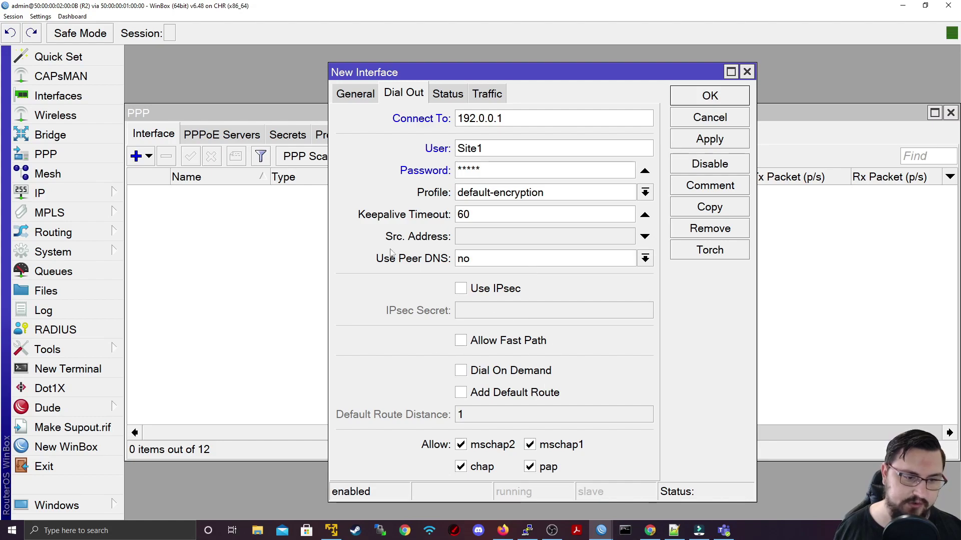
pyautogui.click(461, 392)
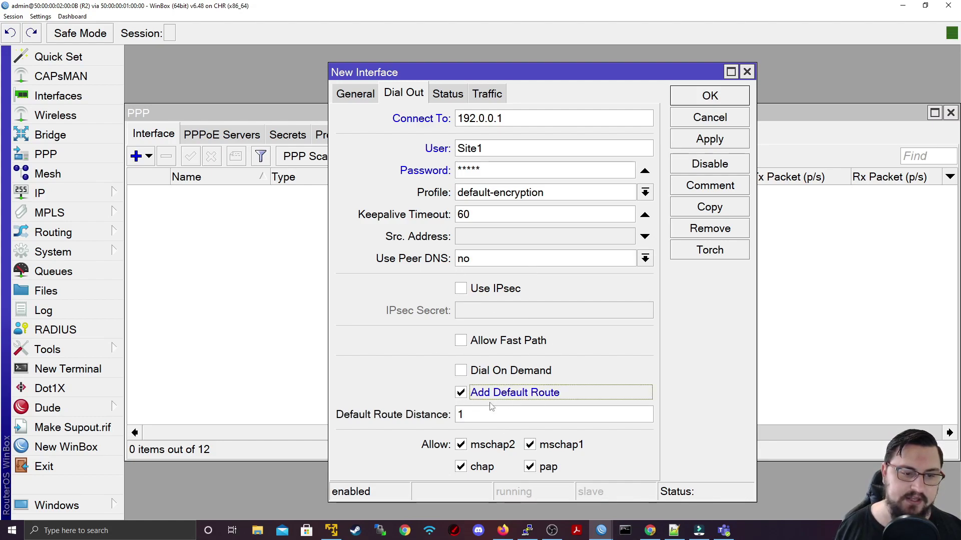
pyautogui.click(710, 139)
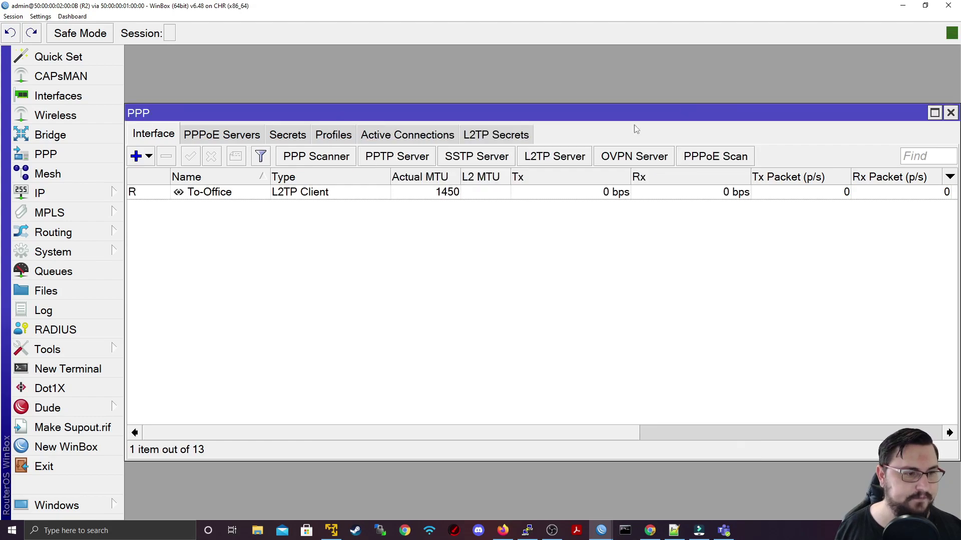
pyautogui.click(710, 96)
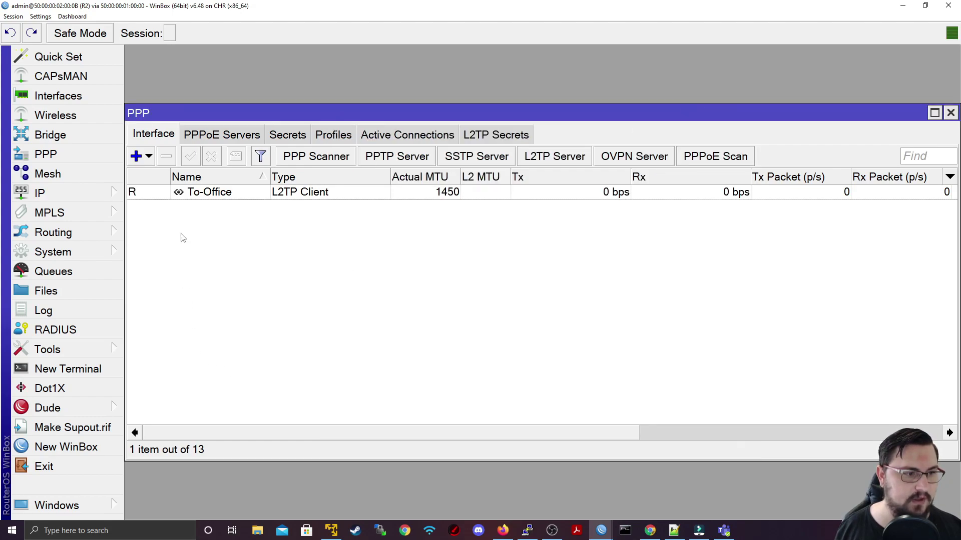
pyautogui.doubleClick(133, 194)
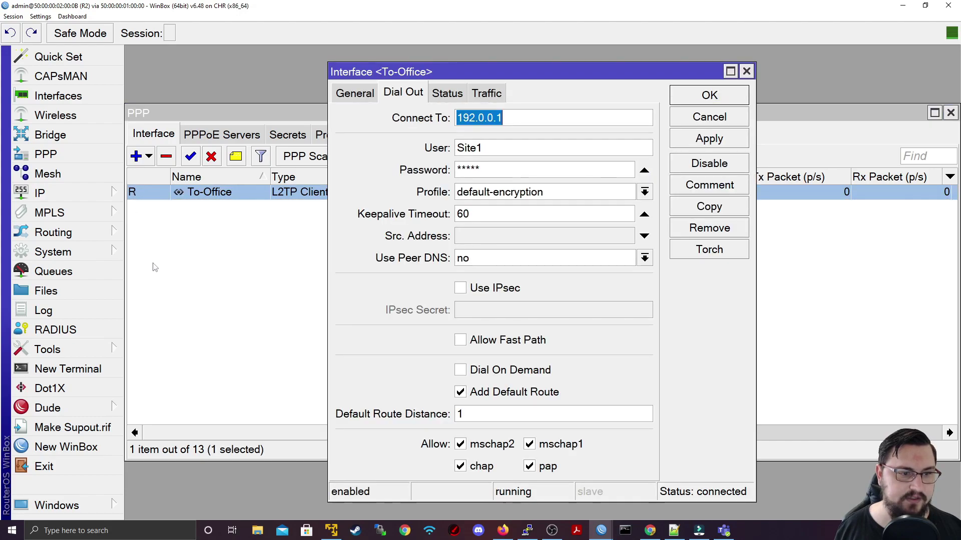
pyautogui.click(453, 90)
pyautogui.moveTo(501, 302); pyautogui.dragTo(399, 298)
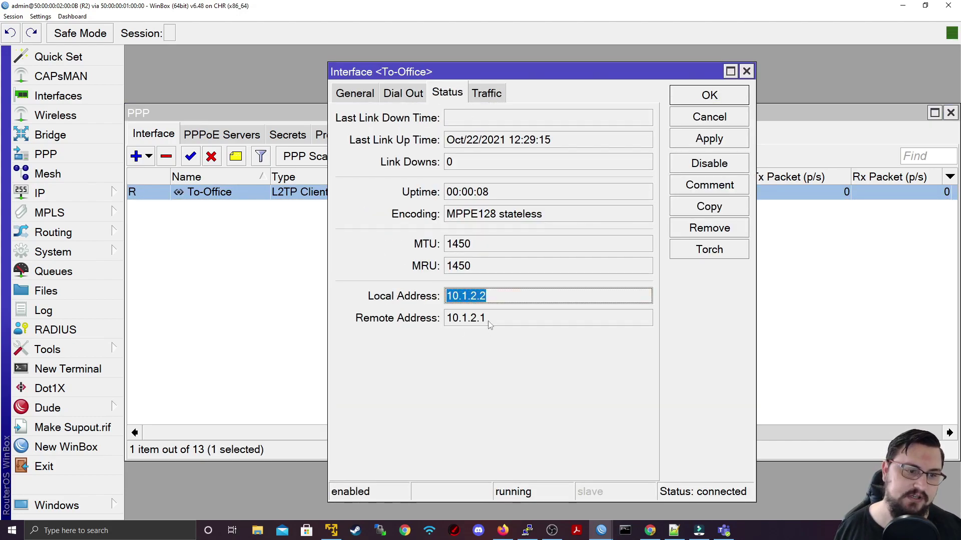
pyautogui.moveTo(495, 322); pyautogui.dragTo(434, 320)
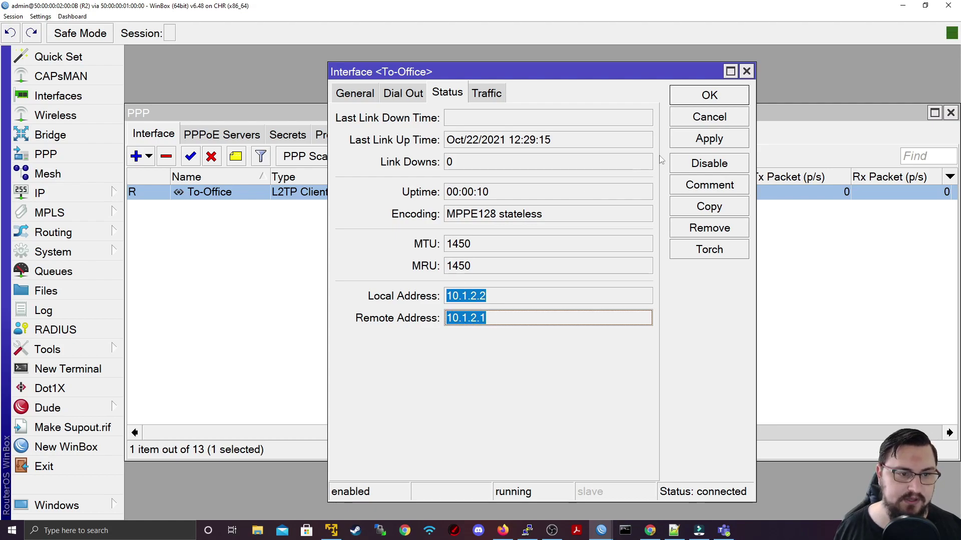
pyautogui.click(709, 117)
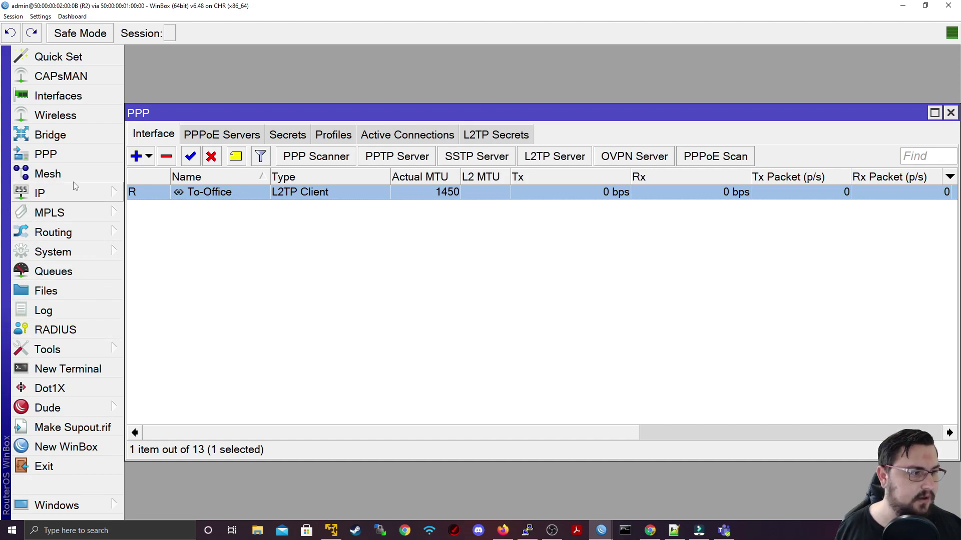
# Step: In an R2 terminal, run 'ip arp print' and 'ip address print'
pyautogui.click(68, 368)
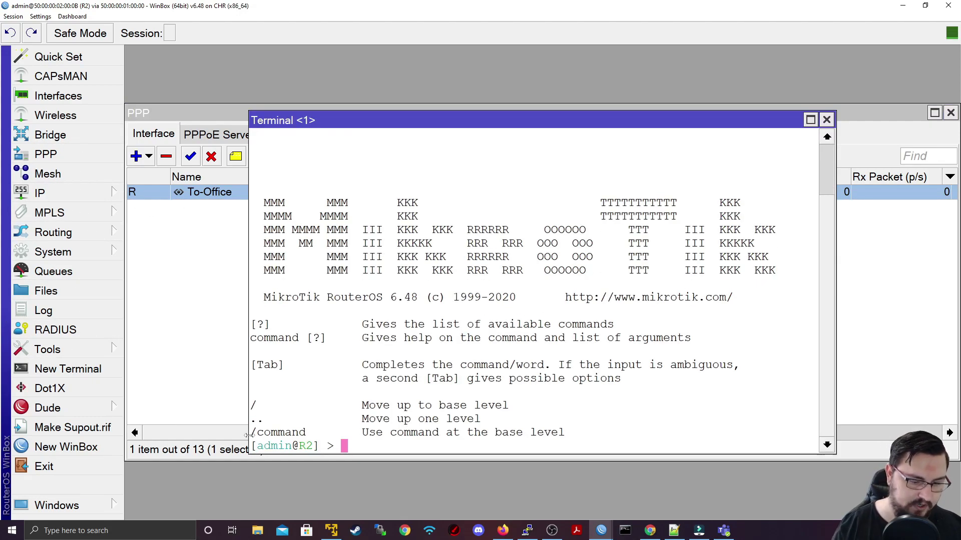
pyautogui.press('Return')
pyautogui.press('Return')
pyautogui.write('ip arp print')
pyautogui.press('Return')
pyautogui.write('ping')
pyautogui.press('BackSpace')
pyautogui.press('BackSpace')
pyautogui.press('BackSpace')
pyautogui.press('BackSpace')
pyautogui.press('BackSpace')
pyautogui.write('ip address print')
pyautogui.press('Return')
# Step: Ping 10.1.2.1, then run 'ip route print' and highlight the 0.0.0.0/0 default route
pyautogui.write('ping 10.1.2.1')
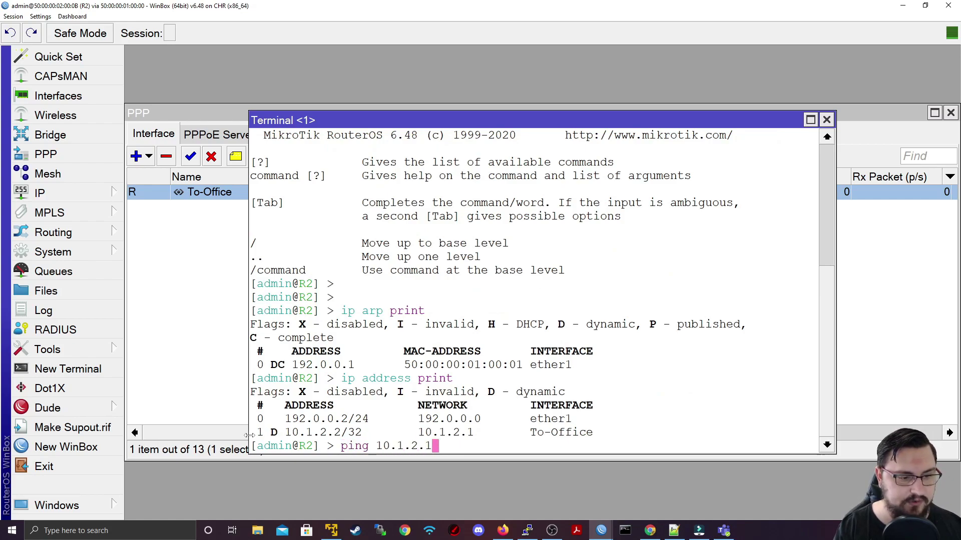
pyautogui.press('Return')
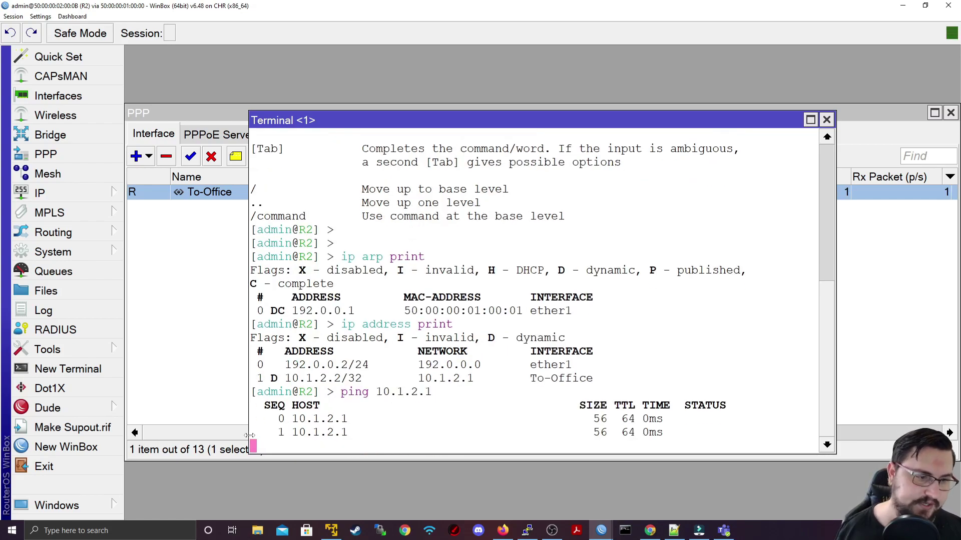
pyautogui.hotkey('ctrl', 'c')
pyautogui.write('ip route print')
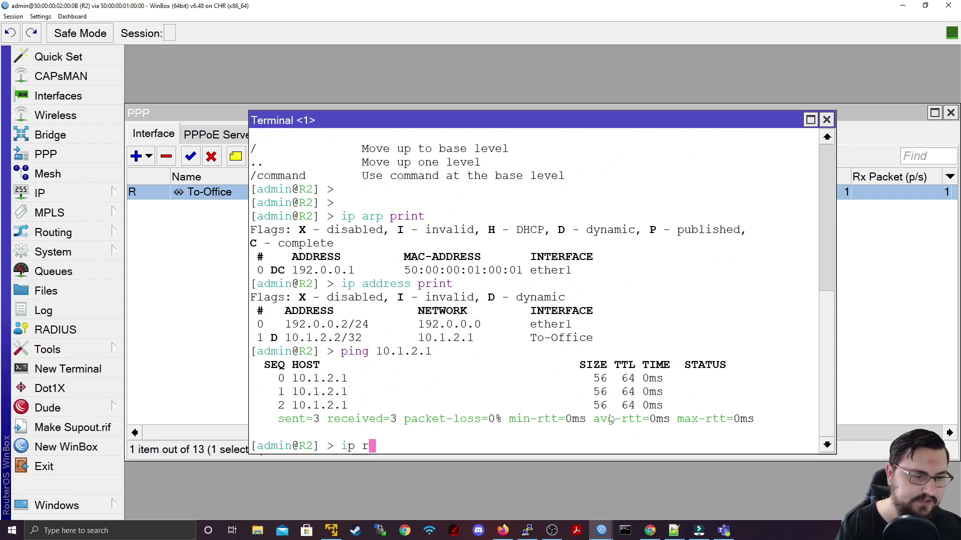
pyautogui.press('Return')
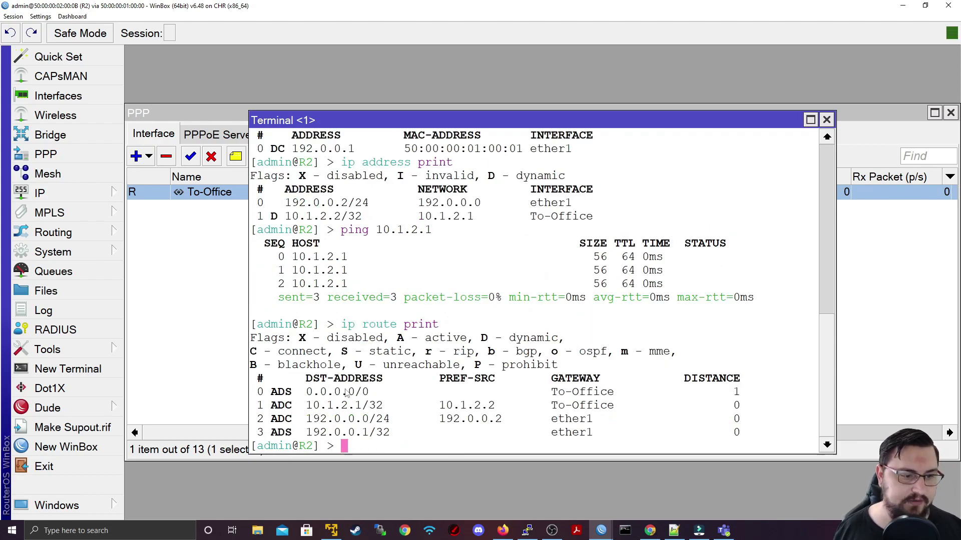
pyautogui.moveTo(342, 392); pyautogui.dragTo(431, 393)
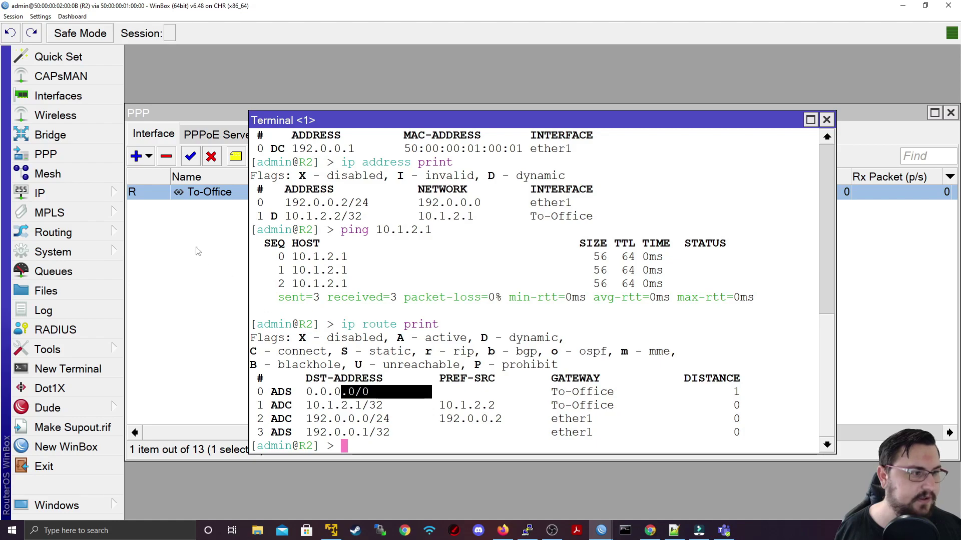
# Step: Add address 172.16.0.1/24 on ether2 under IP > Addresses, then close the address list
pyautogui.click(90, 135)
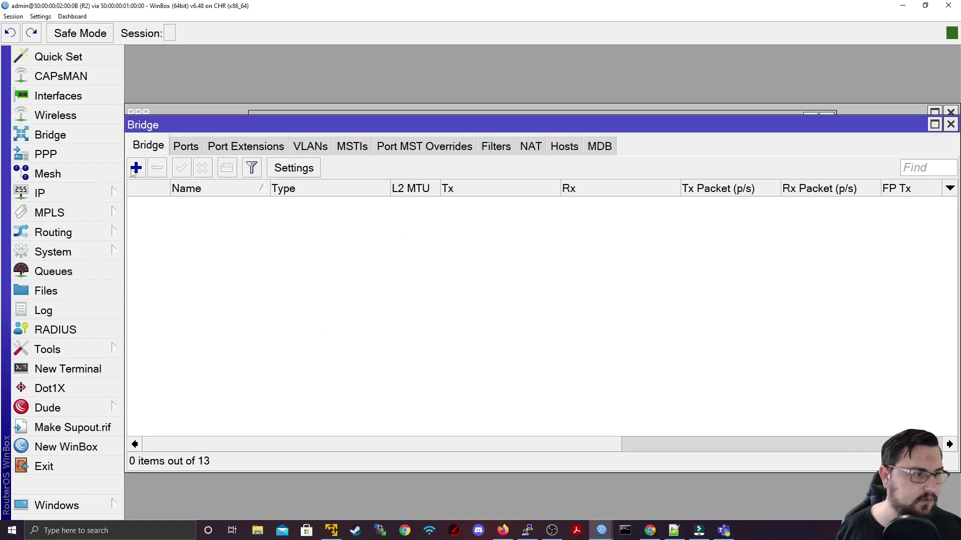
pyautogui.moveTo(62, 198)
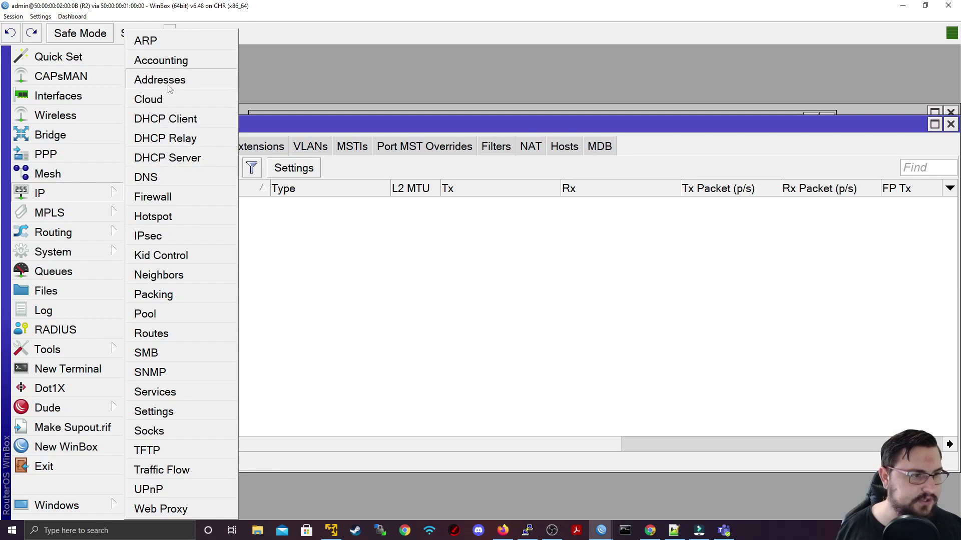
pyautogui.click(160, 79)
pyautogui.click(392, 144)
pyautogui.write('1')
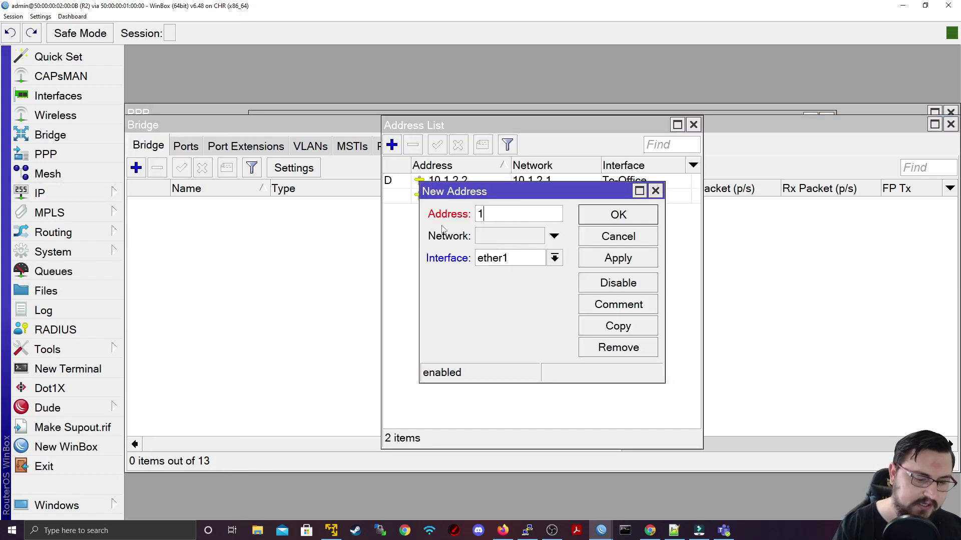
pyautogui.write('72.16.0.1/24')
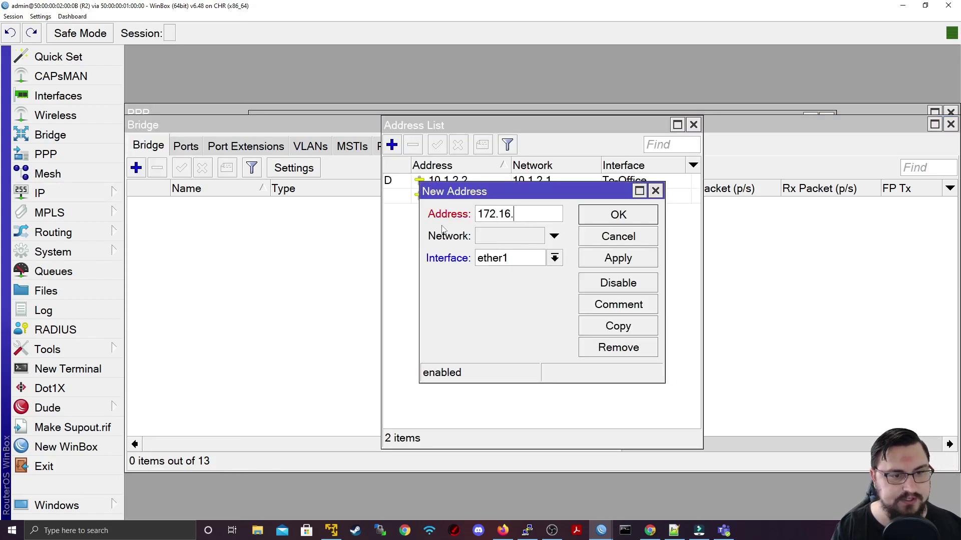
pyautogui.press('Tab')
pyautogui.press('Tab')
pyautogui.click(504, 261)
pyautogui.click(525, 296)
pyautogui.click(637, 255)
pyautogui.click(639, 221)
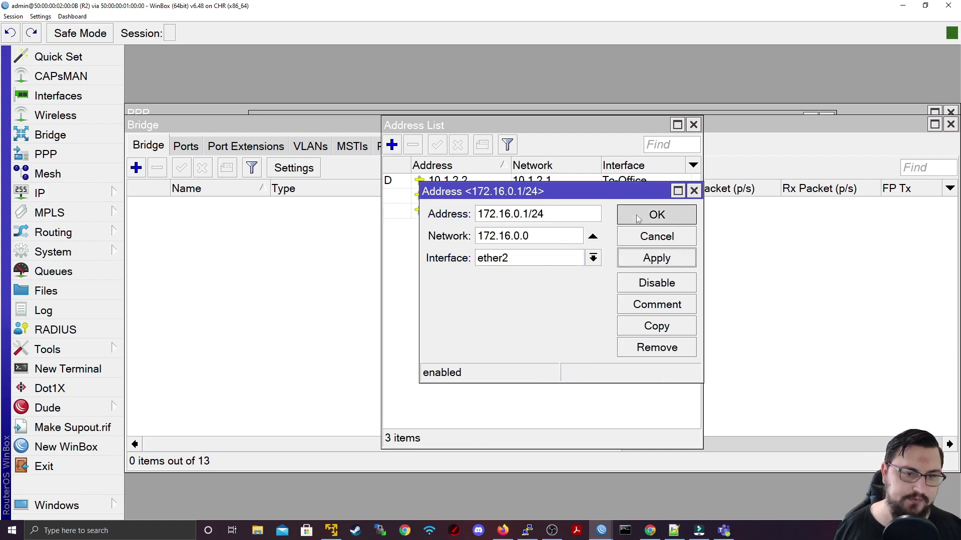
pyautogui.click(694, 124)
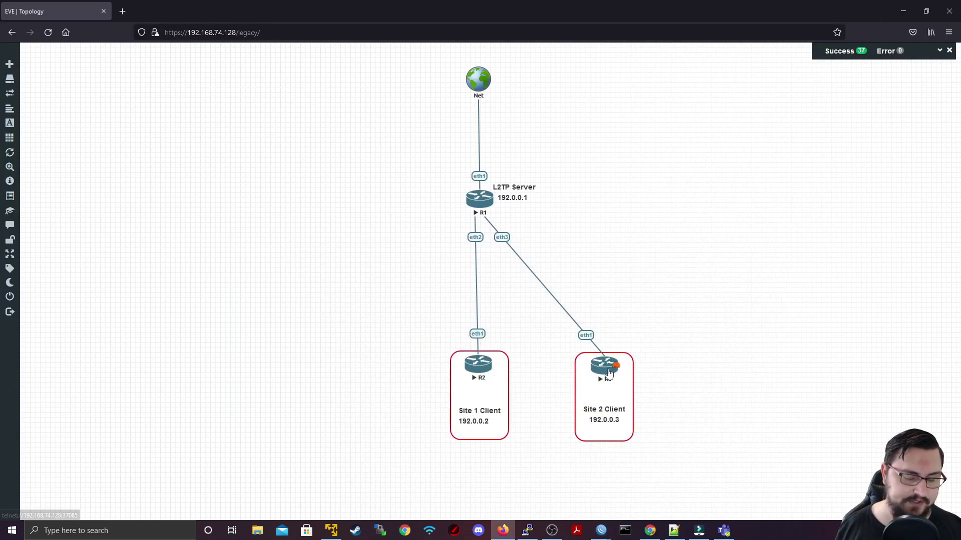
# Step: Open a telnet console to R3 from the topology, maximize it, and log in as admin
pyautogui.click(607, 369)
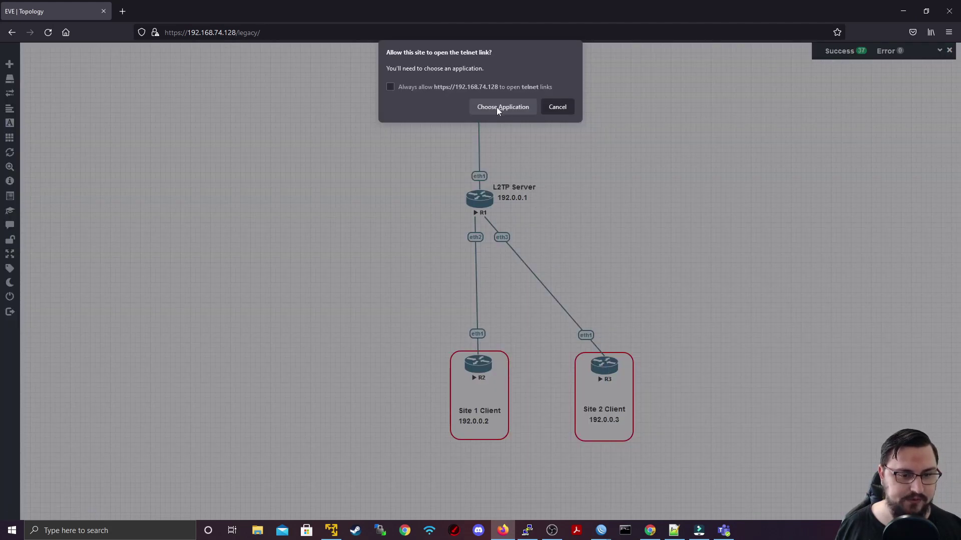
pyautogui.click(497, 112)
pyautogui.click(513, 162)
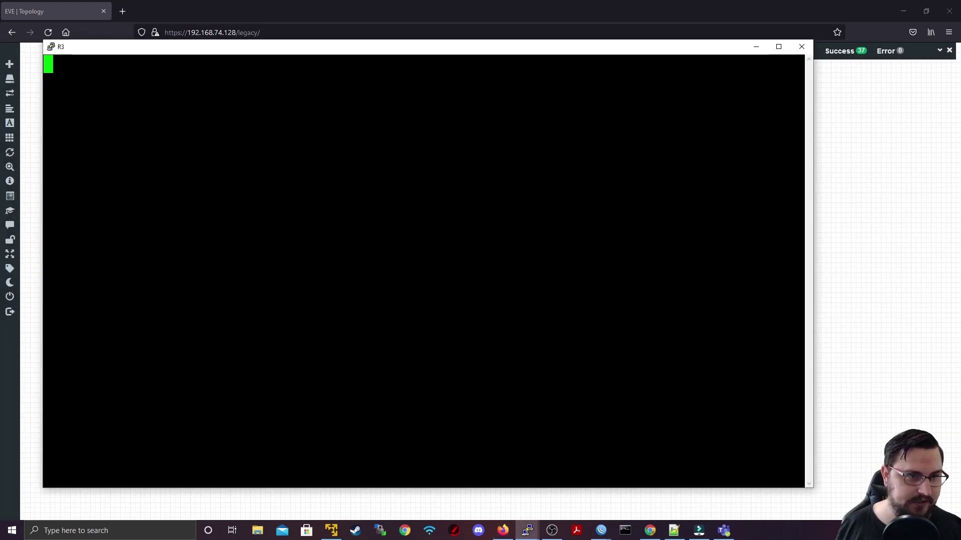
pyautogui.doubleClick(502, 53)
pyautogui.press('Return')
pyautogui.write('admin')
pyautogui.press('Return')
pyautogui.press('Return')
# Step: Start adding an L2TP client named To_Office on R3 and list its available options
pyautogui.write('n')
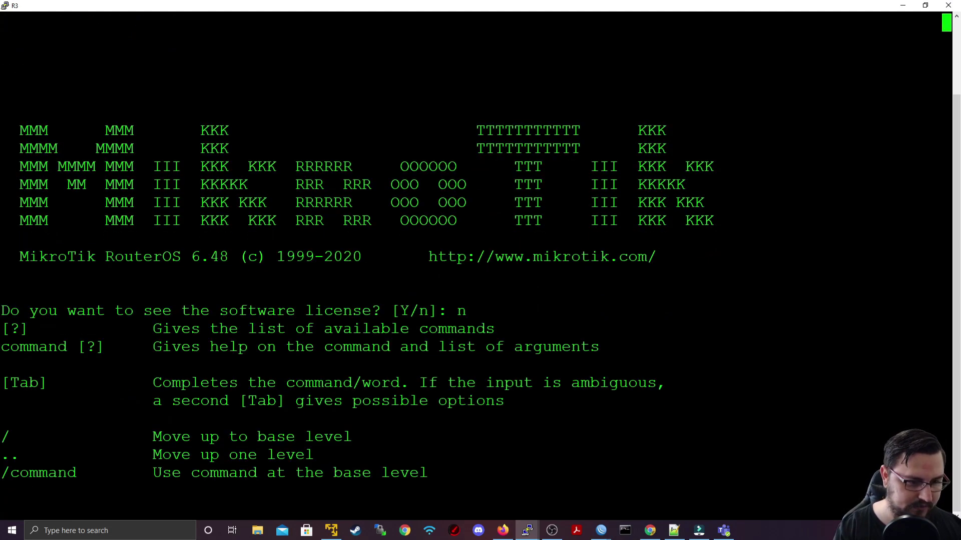
pyautogui.press('Return')
pyautogui.press('Return')
pyautogui.write('interface l2tp-cl')
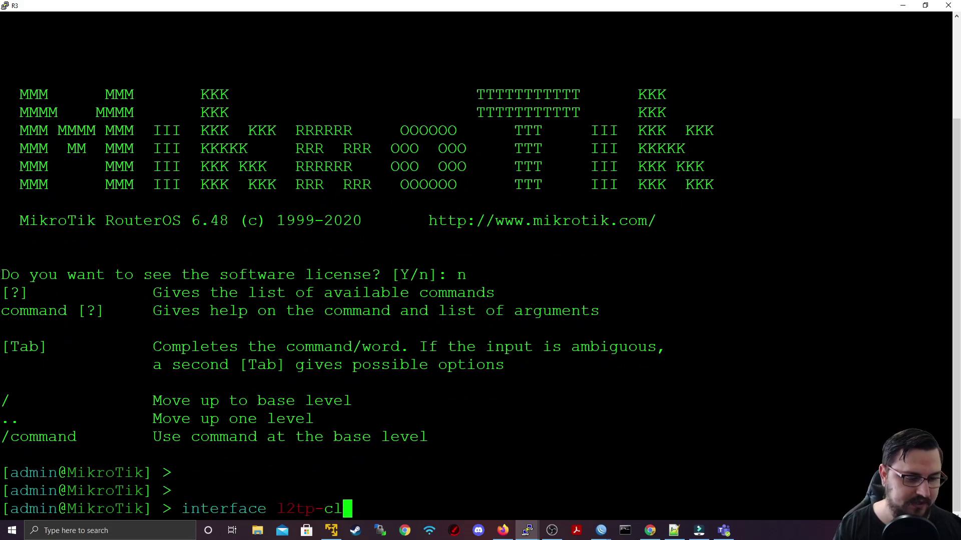
pyautogui.press('Tab')
pyautogui.write('add ')
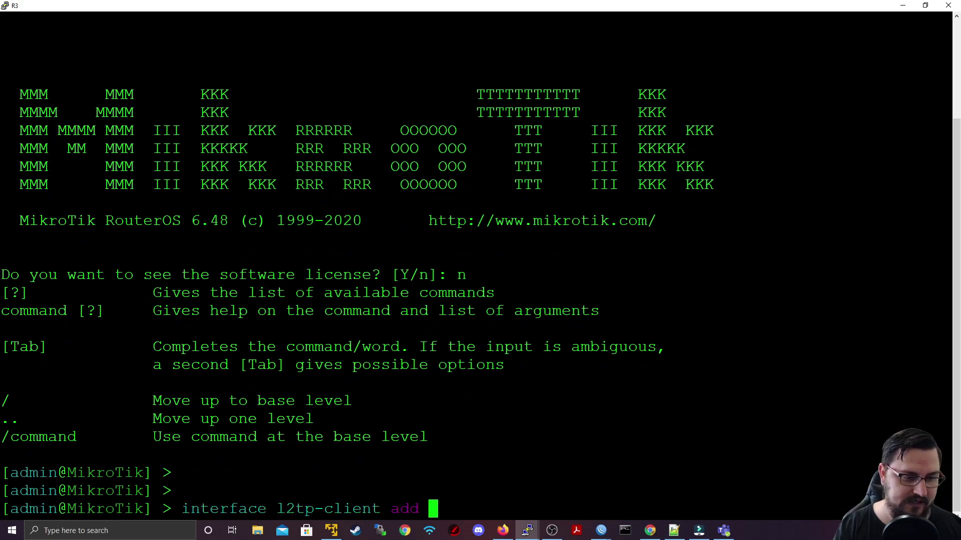
pyautogui.write('name=To_Office ')
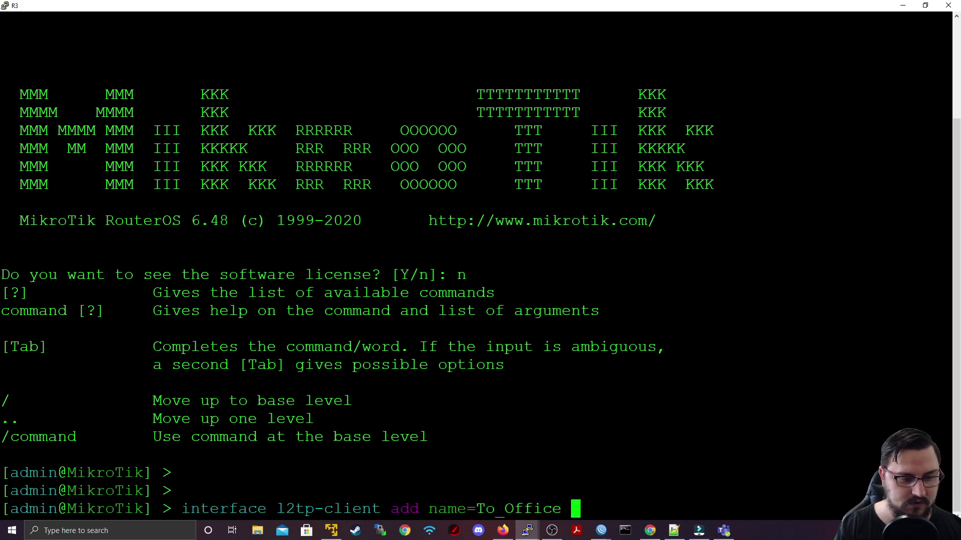
pyautogui.write('di')
pyautogui.press('Tab')
pyautogui.press('BackSpace')
pyautogui.press('BackSpace')
pyautogui.press('BackSpace')
pyautogui.press('BackSpace')
pyautogui.press('BackSpace')
pyautogui.press('BackSpace')
pyautogui.press('BackSpace')
pyautogui.press('BackSpace')
pyautogui.press('BackSpace')
pyautogui.press('BackSpace')
pyautogui.press('BackSpace')
pyautogui.press('BackSpace')
pyautogui.press('BackSpace')
pyautogui.press('BackSpace')
pyautogui.press('BackSpace')
pyautogui.press('?')
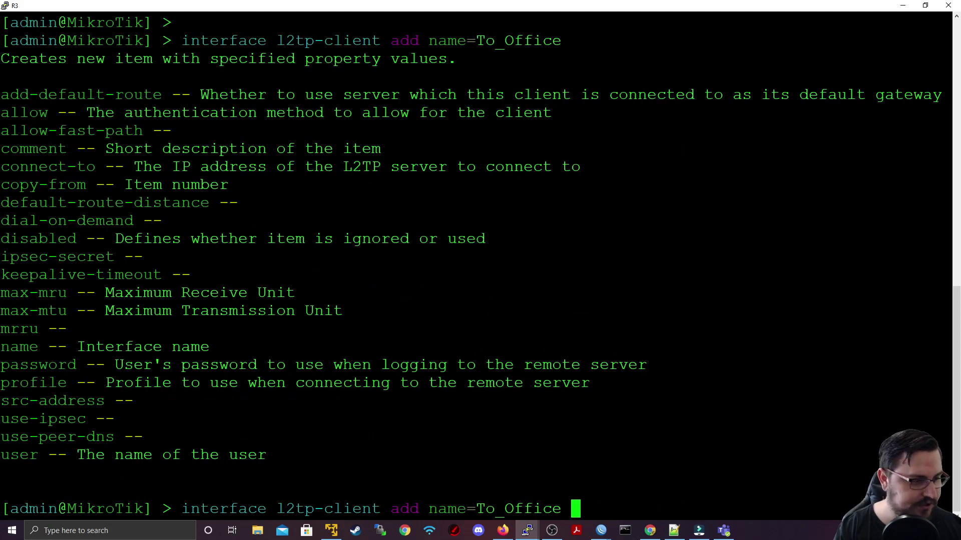
# Step: Finish To_Office with Site2 credentials, a default route and connect-to 192.0.0.1, then list interfaces
pyautogui.write('u')
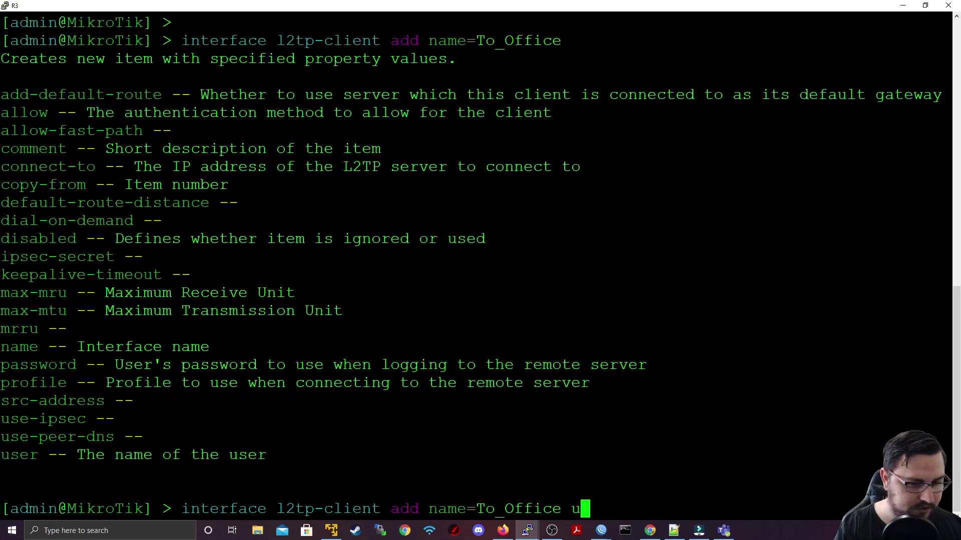
pyautogui.write('ser=')
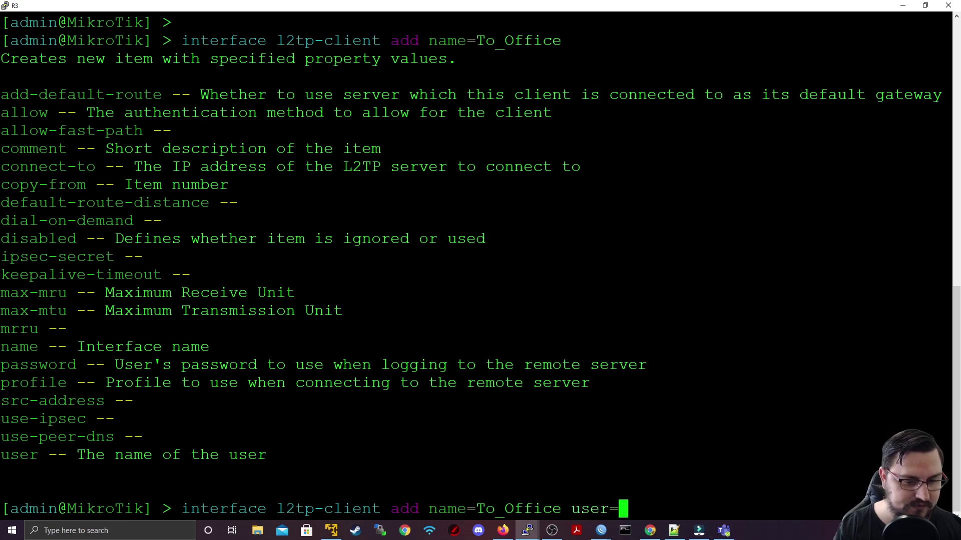
pyautogui.write('Site2 password=Site2')
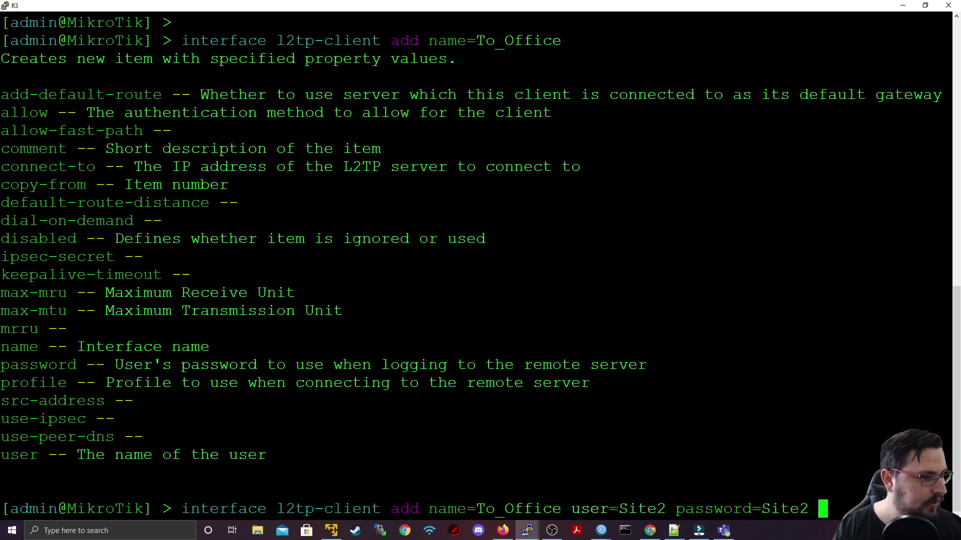
pyautogui.write(' add')
pyautogui.press('Tab')
pyautogui.write('=yes')
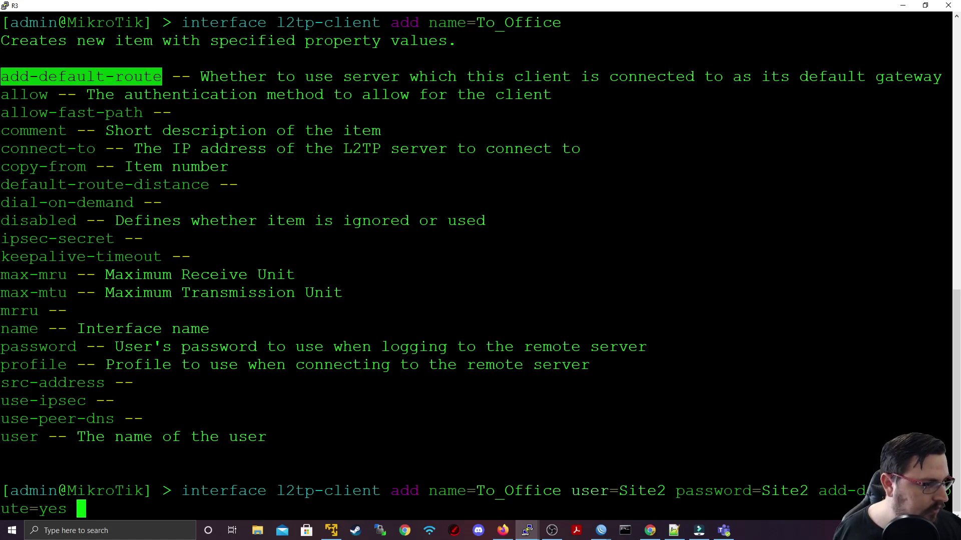
pyautogui.scroll(5, 475, 270)
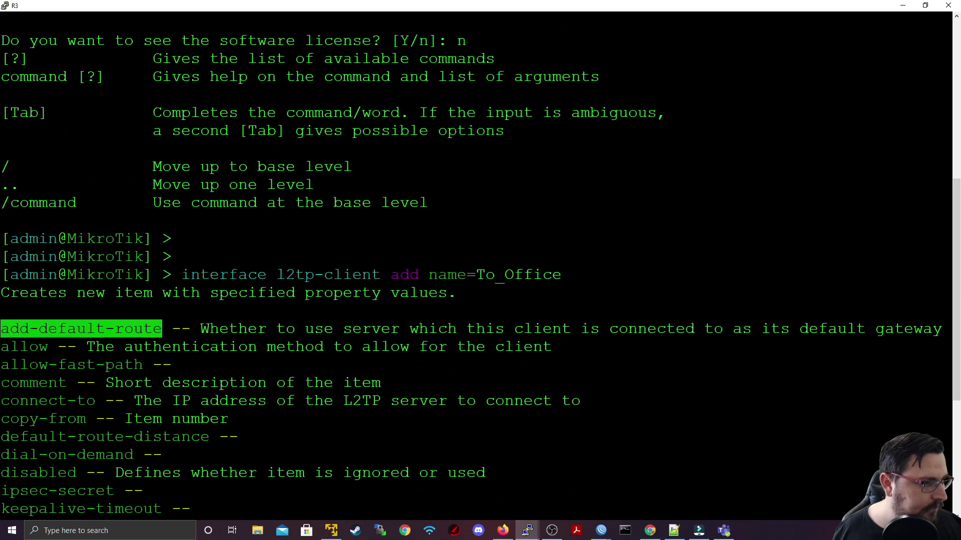
pyautogui.scroll(-5, 54, 332)
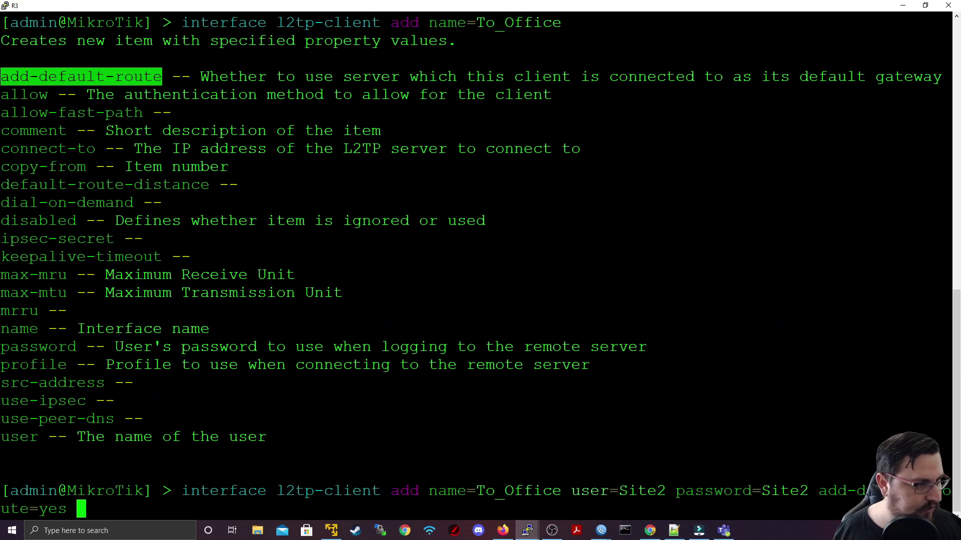
pyautogui.doubleClick(48, 148)
pyautogui.rightClick(81, 509)
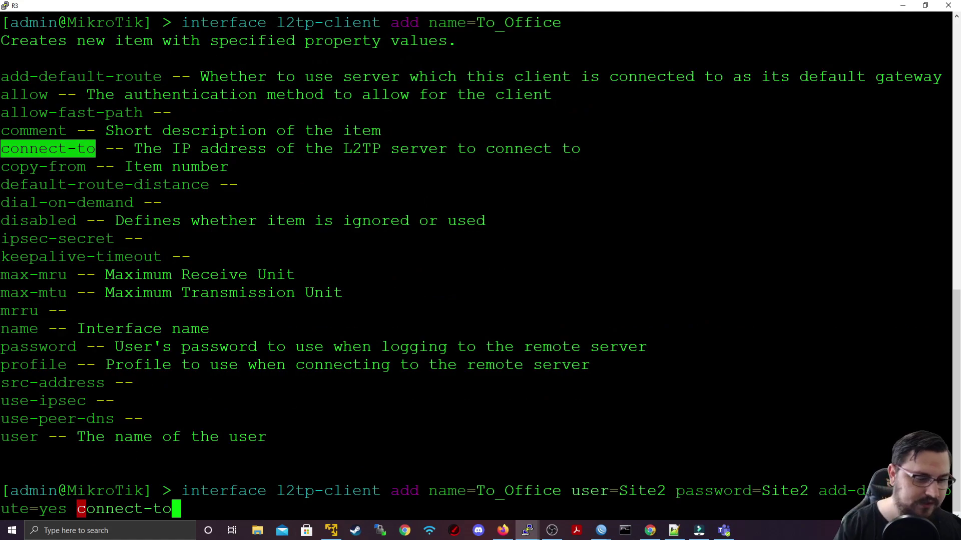
pyautogui.write('=')
pyautogui.write('1')
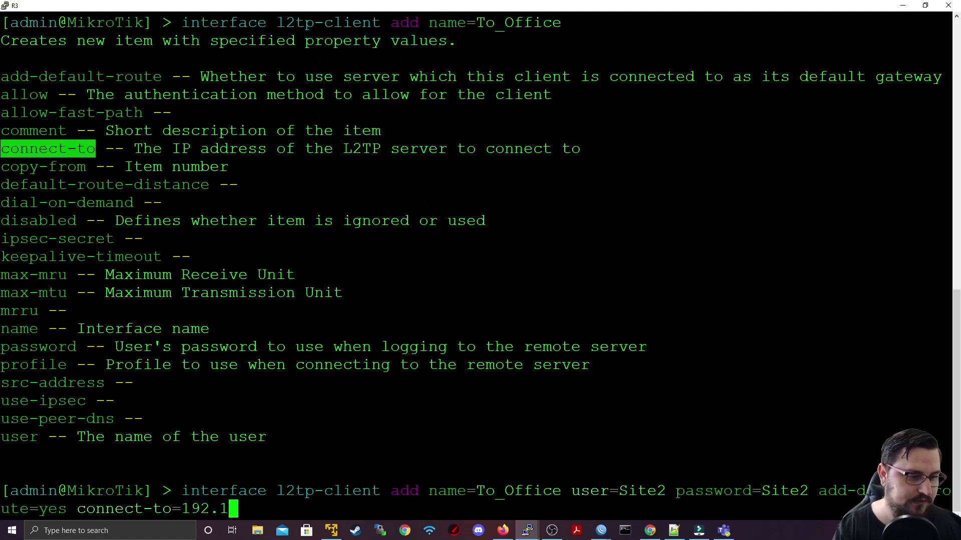
pyautogui.write('92.0.0.3')
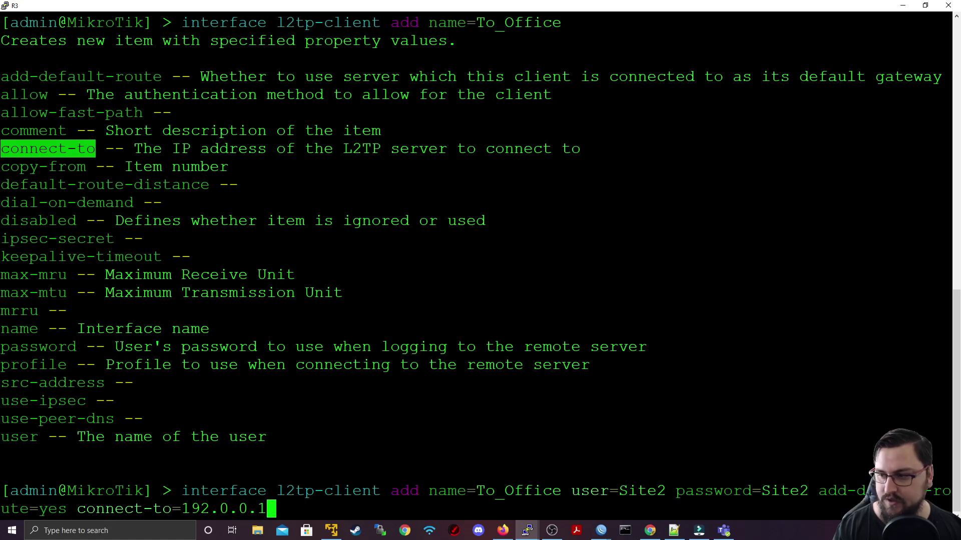
pyautogui.press('Return')
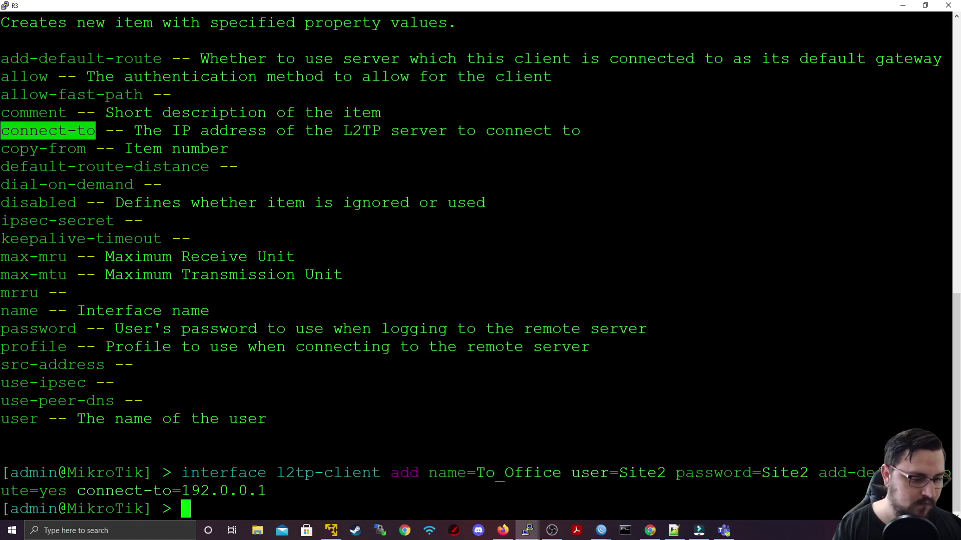
pyautogui.write('interface print')
pyautogui.press('Return')
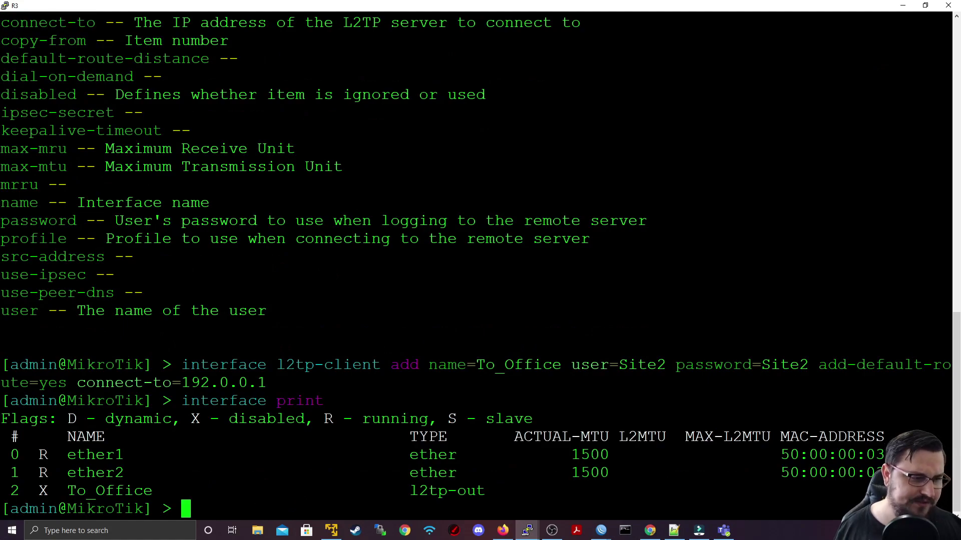
# Step: Enable R3's To_Office L2TP client with 'interface l2tp-client enable 0'
pyautogui.press('Up')
pyautogui.press('Up')
pyautogui.press('Down')
pyautogui.press('Down')
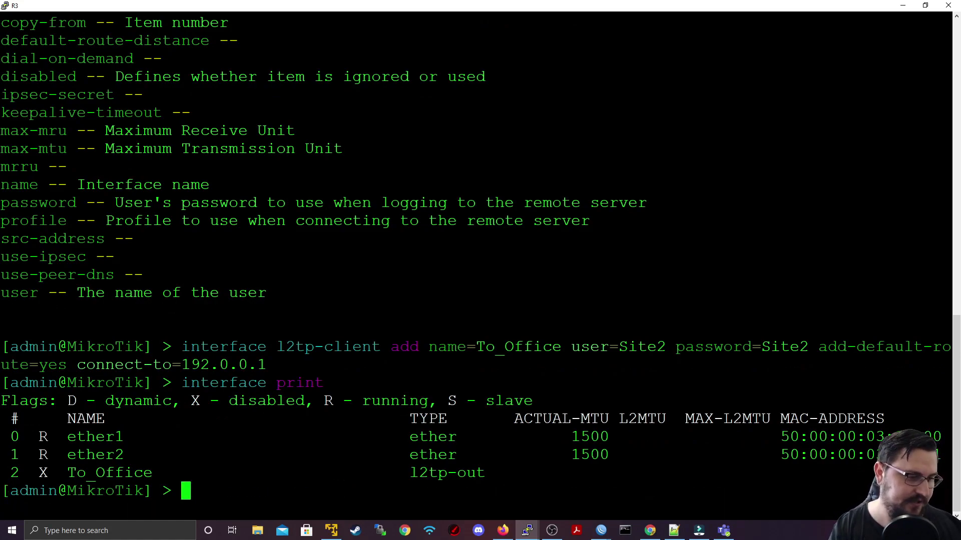
pyautogui.write('interface l')
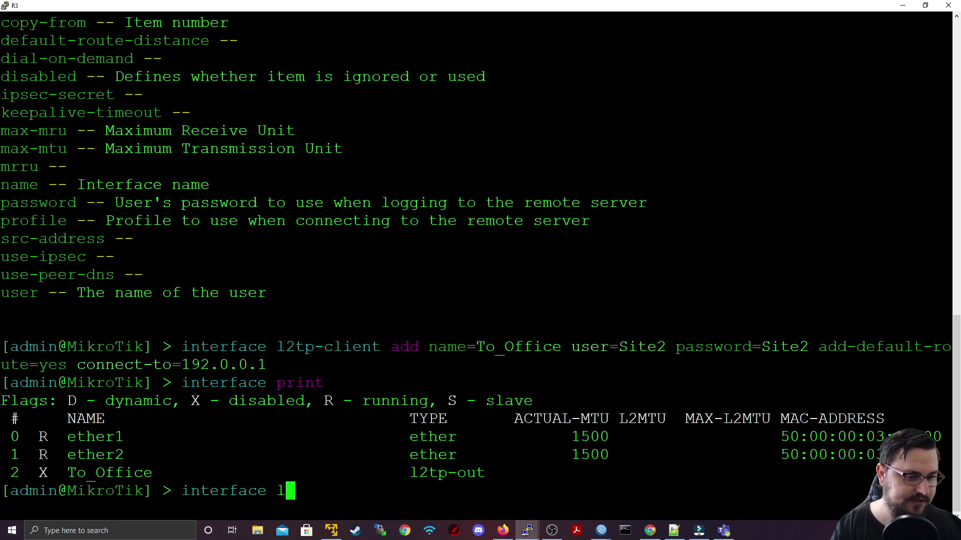
pyautogui.write('2tp-client en')
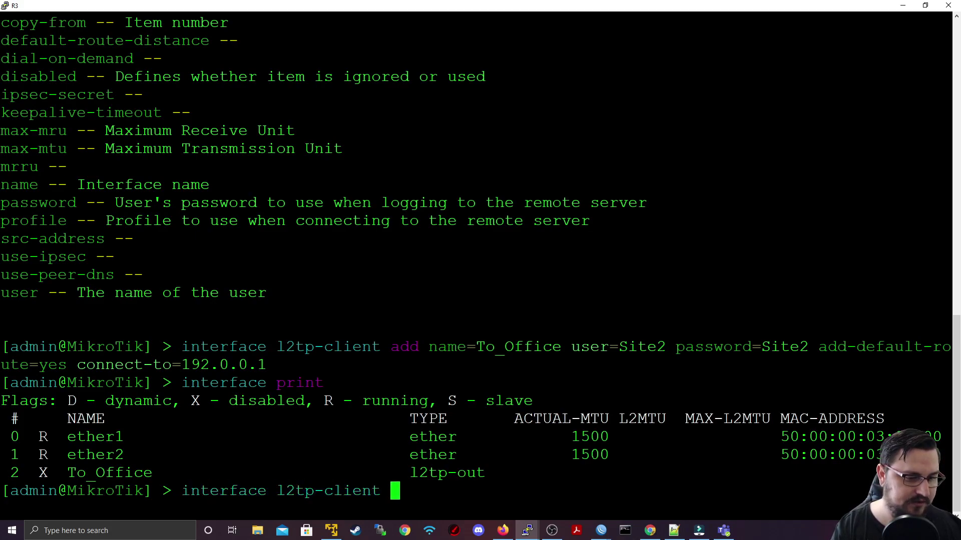
pyautogui.press('Tab')
pyautogui.write('0')
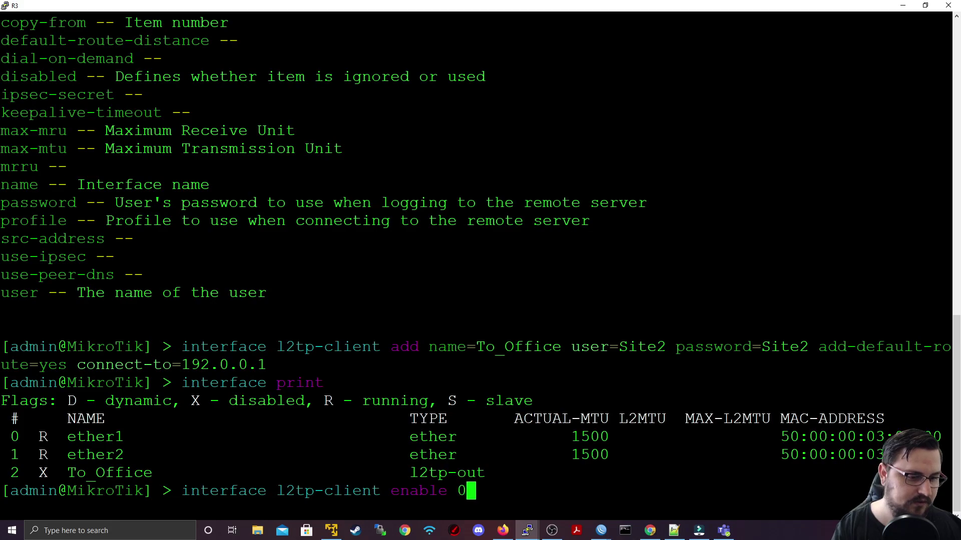
pyautogui.press('Return')
# Step: Re-list R3's interfaces repeatedly to watch To_Office lose its disabled flag
pyautogui.press('Up')
pyautogui.press('Up')
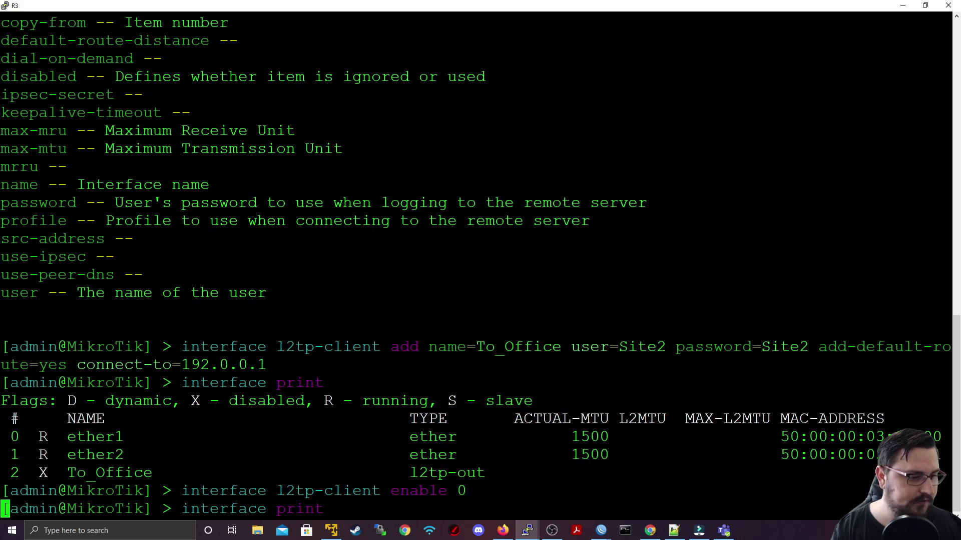
pyautogui.press('Return')
pyautogui.press('Up')
pyautogui.press('Return')
pyautogui.press('Up')
pyautogui.press('Return')
pyautogui.press('Up')
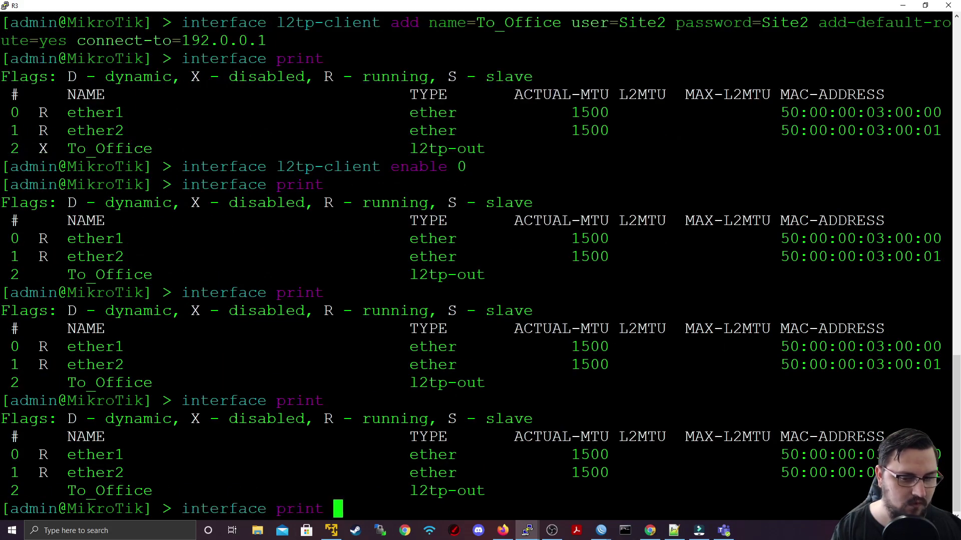
pyautogui.press('Return')
pyautogui.press('Up')
pyautogui.press('Return')
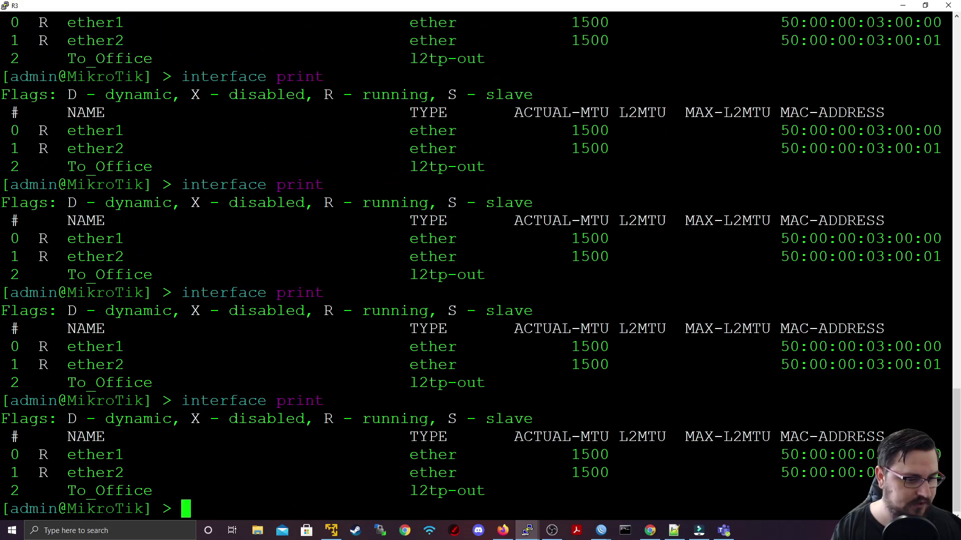
pyautogui.press('Up')
pyautogui.press('Down')
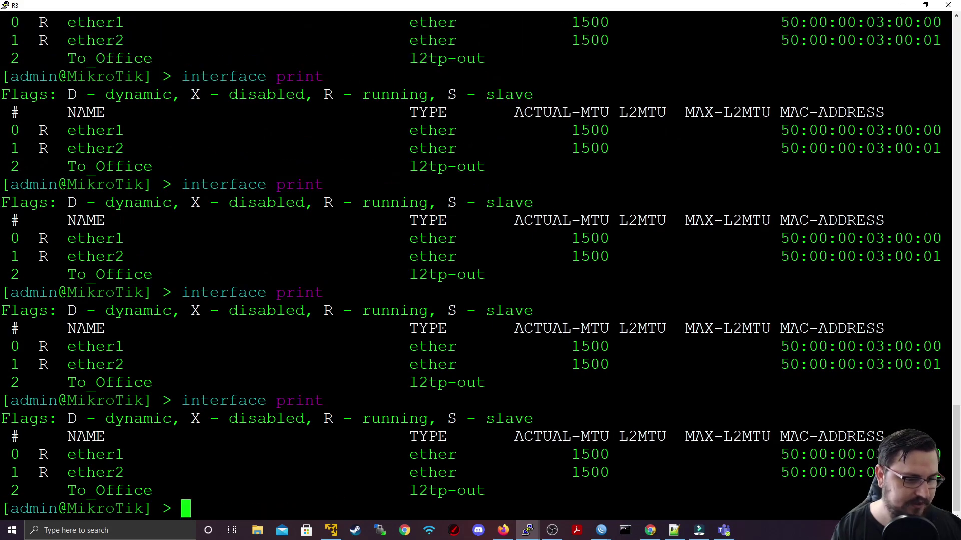
pyautogui.press('Return')
pyautogui.press('Return')
# Step: List R3's IP addresses, add 192.0.0.3/24 on ether1, and minimize the terminal
pyautogui.write('ip address print')
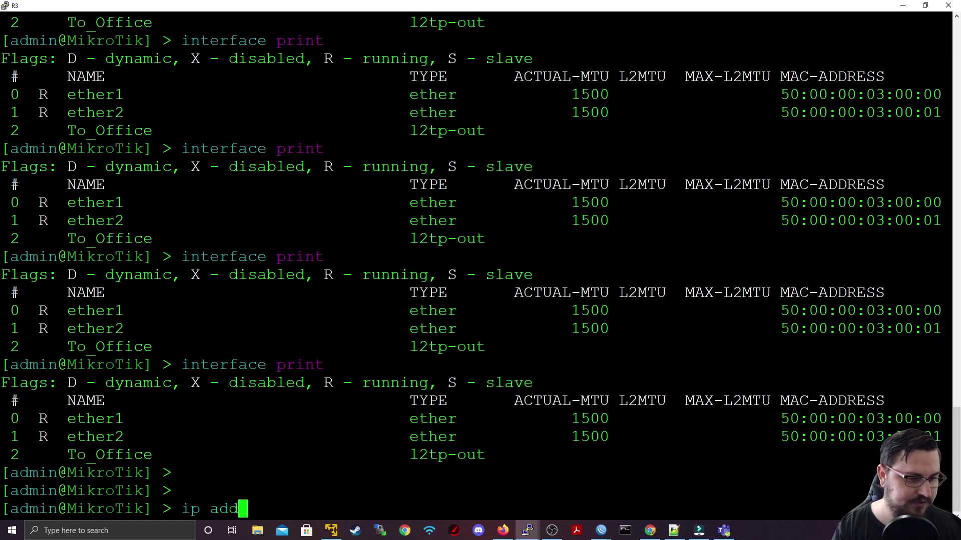
pyautogui.press('Return')
pyautogui.write('ip address add ')
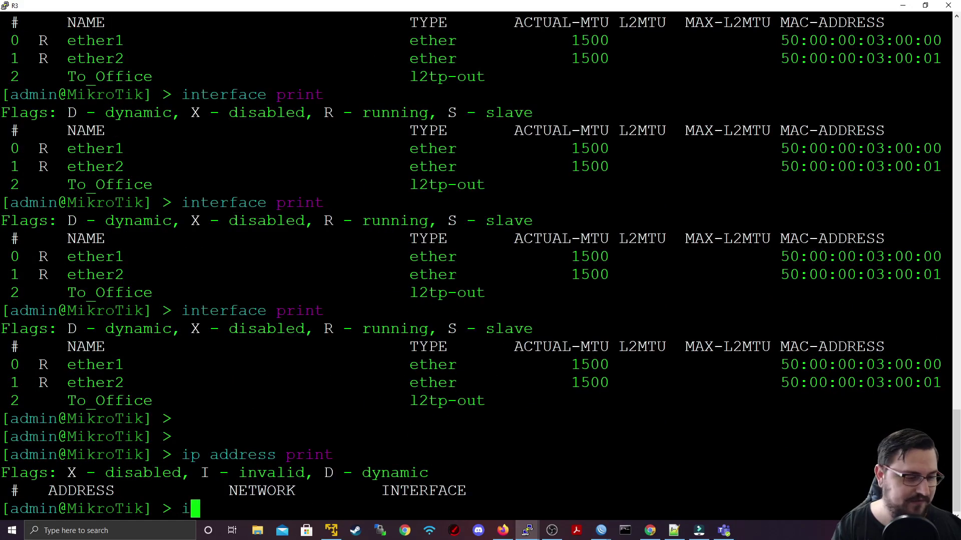
pyautogui.write('192')
pyautogui.press('BackSpace')
pyautogui.press('BackSpace')
pyautogui.press('BackSpace')
pyautogui.write('address=192.0.0')
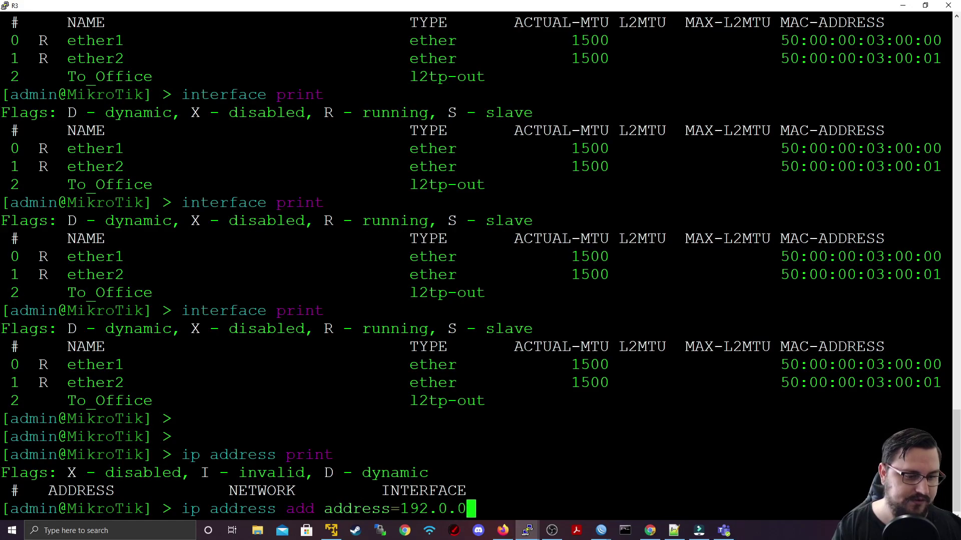
pyautogui.write('.')
pyautogui.write('3/')
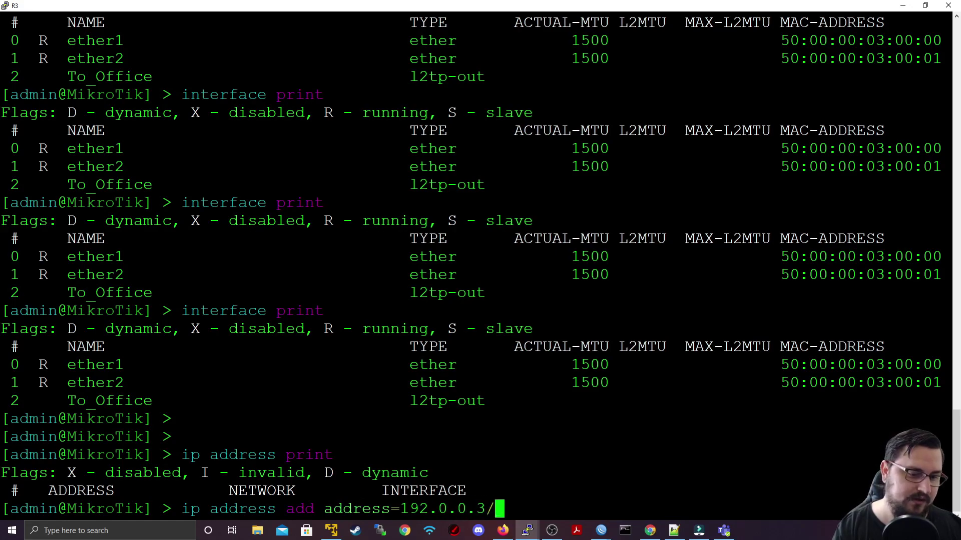
pyautogui.write('24 interface=ether1')
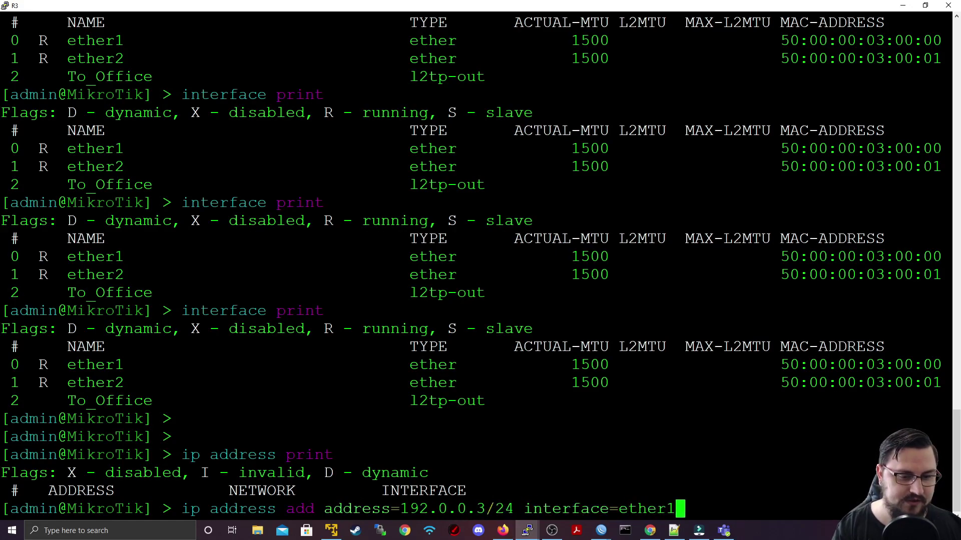
pyautogui.press('Return')
pyautogui.click(902, 5)
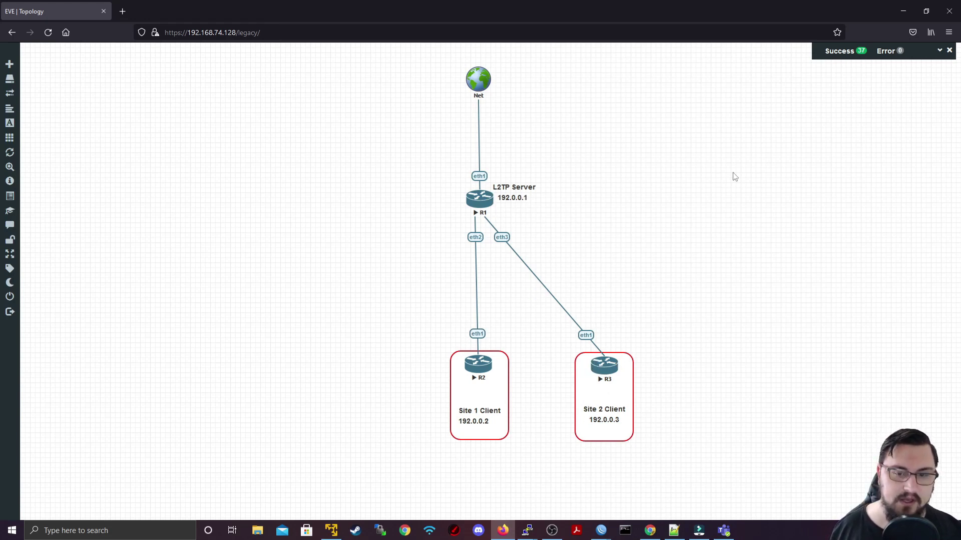
# Step: Restore R3's console and list interfaces, highlighting the running To_Office row
pyautogui.moveTo(528, 532)
pyautogui.click(579, 488)
pyautogui.press('Up')
pyautogui.press('Up')
pyautogui.press('Up')
pyautogui.press('Return')
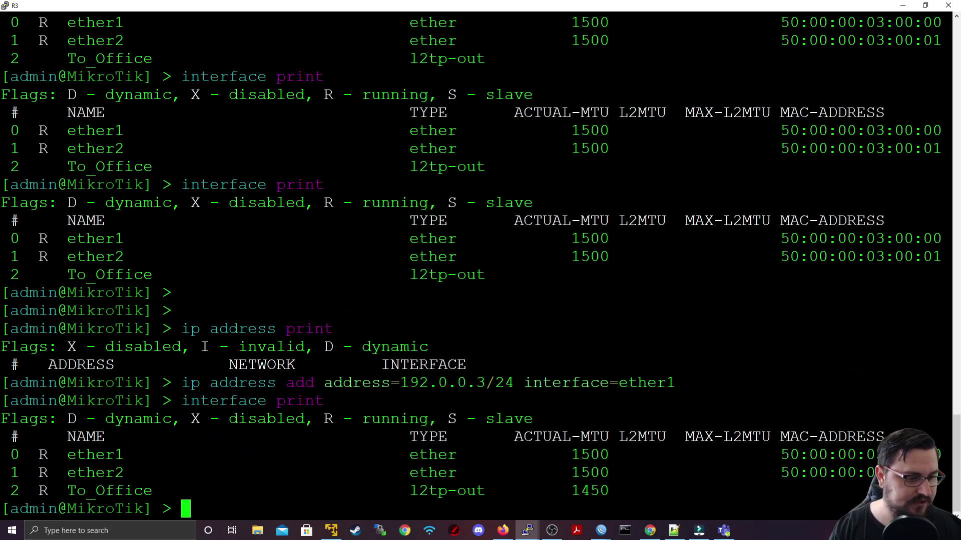
pyautogui.moveTo(40, 491); pyautogui.dragTo(115, 491)
pyautogui.click(116, 490)
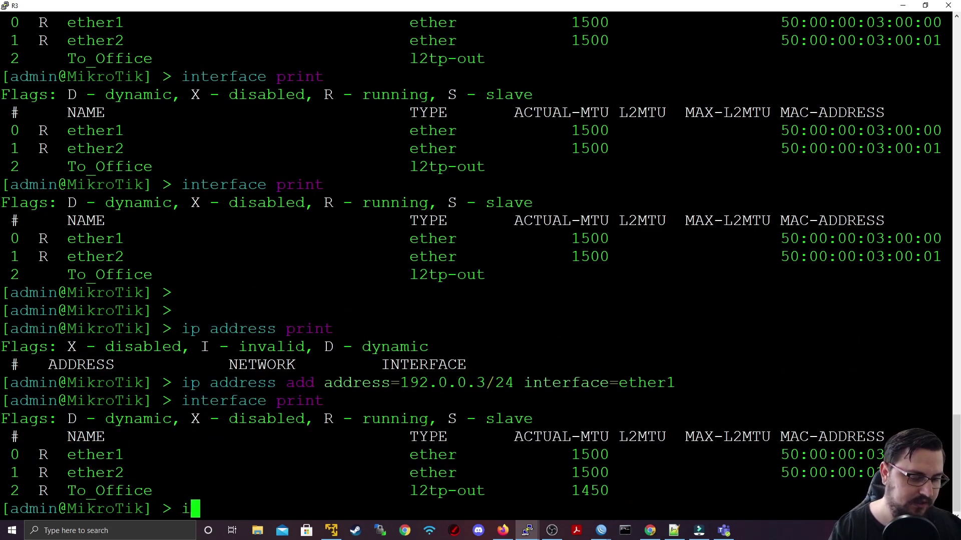
# Step: Show the To_Office L2TP client's detailed settings, including MTU 1450
pyautogui.press('Up')
pyautogui.press('Up')
pyautogui.press('Down')
pyautogui.press('BackSpace')
pyautogui.press('BackSpace')
pyautogui.press('BackSpace')
pyautogui.press('BackSpace')
pyautogui.press('BackSpace')
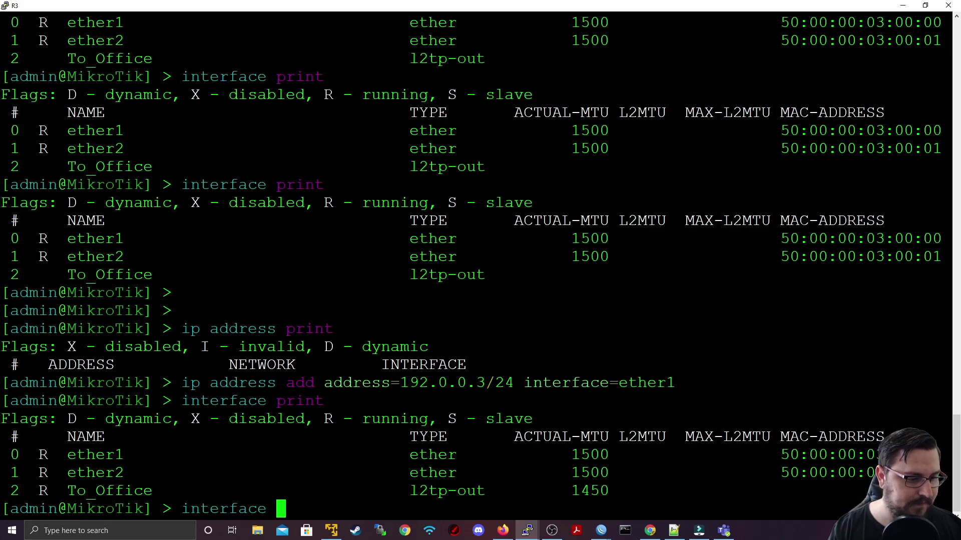
pyautogui.write('l2tp-client p')
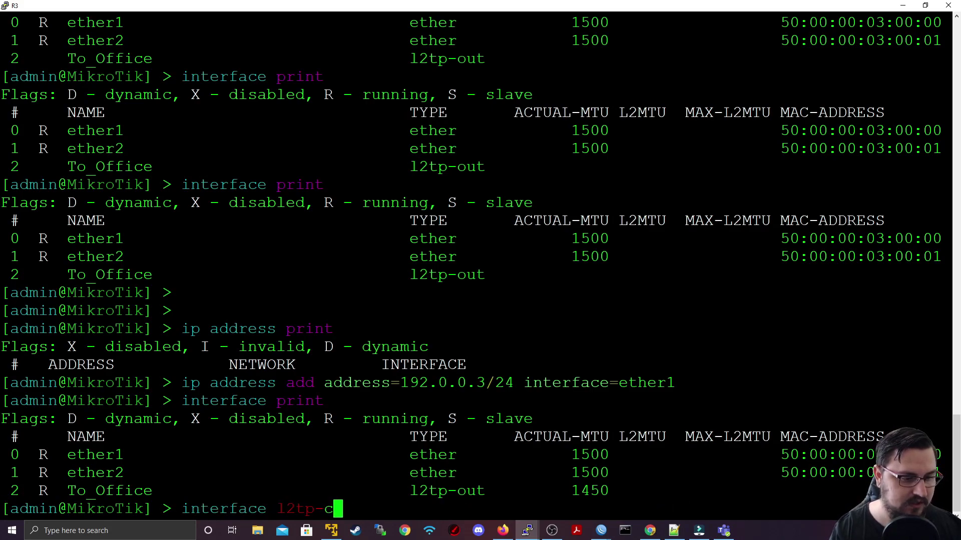
pyautogui.write('tail')
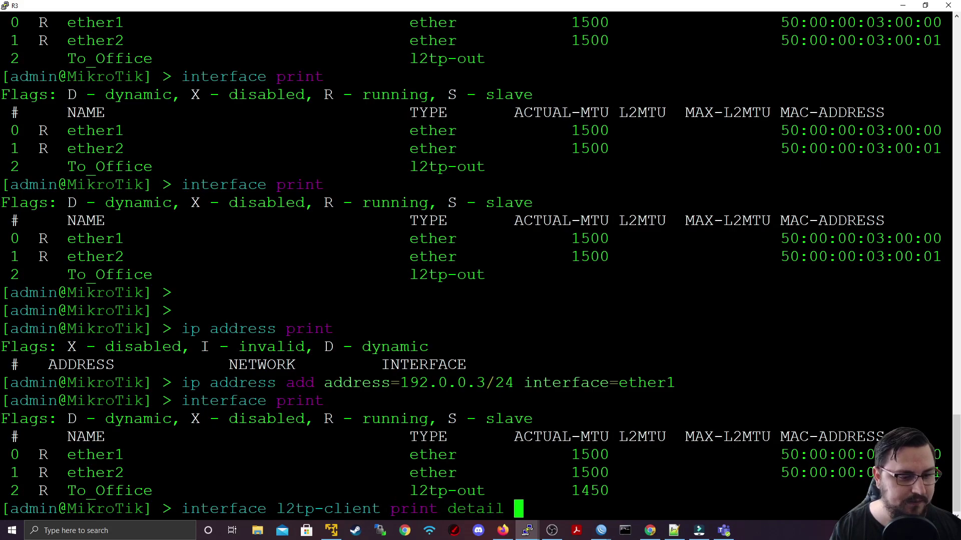
pyautogui.press('Return')
pyautogui.moveTo(182, 400); pyautogui.dragTo(500, 401)
pyautogui.click(500, 400)
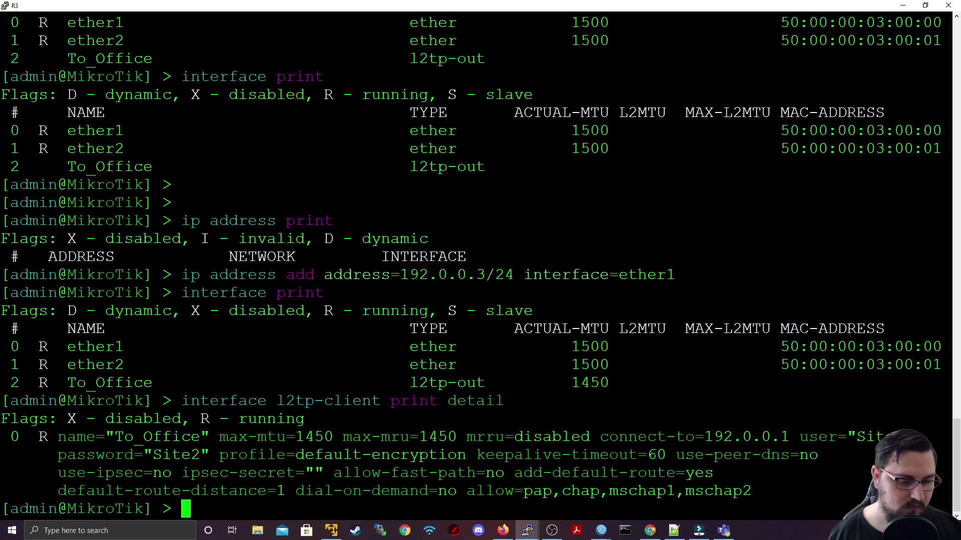
# Step: List R3's IP addresses and point out the dynamic tunnel address 10.1.2.4/32
pyautogui.write('ip address print')
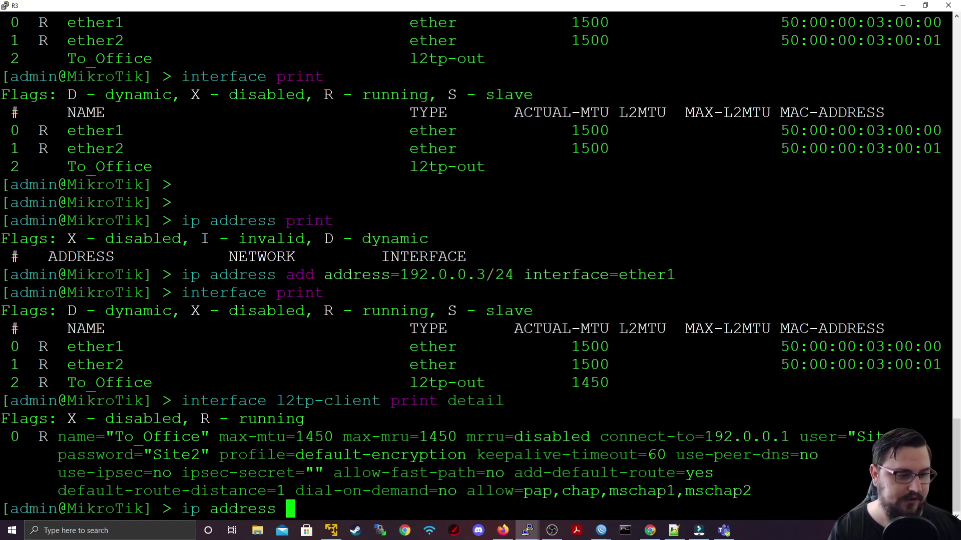
pyautogui.press('Return')
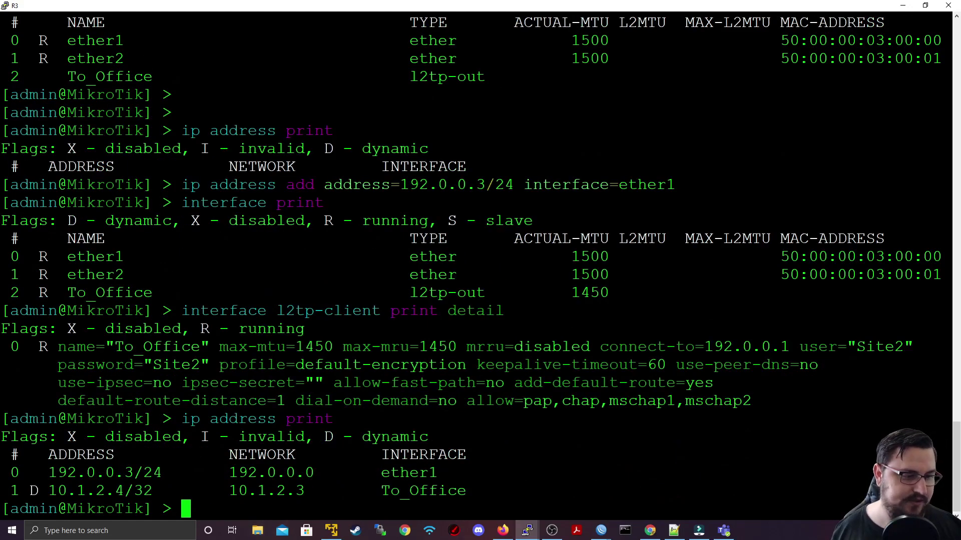
pyautogui.tripleClick(126, 491)
pyautogui.doubleClick(141, 492)
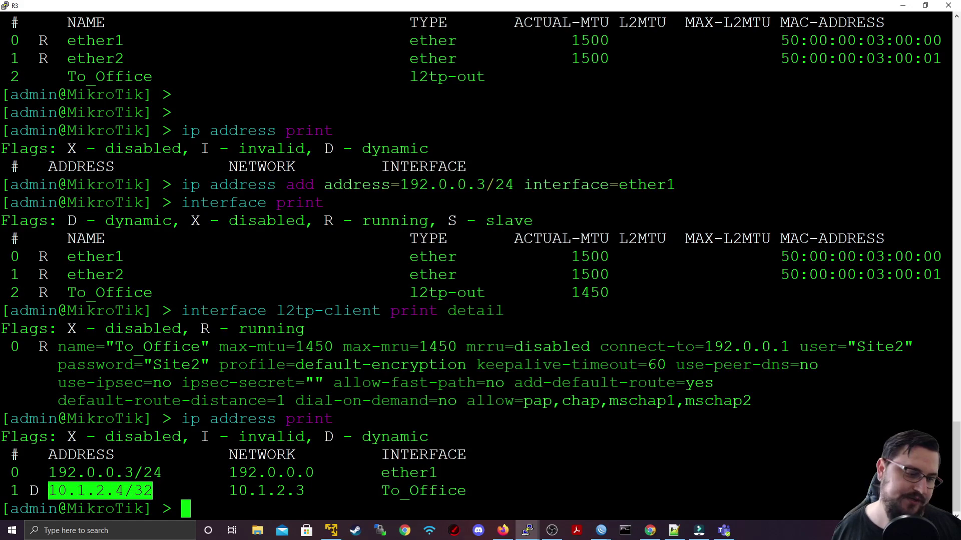
pyautogui.hotkey('ctrl', 'c')
# Step: Check R3's routing table, add 172.16.1.1/24 on ether2, and minimize the console
pyautogui.write('ip route print')
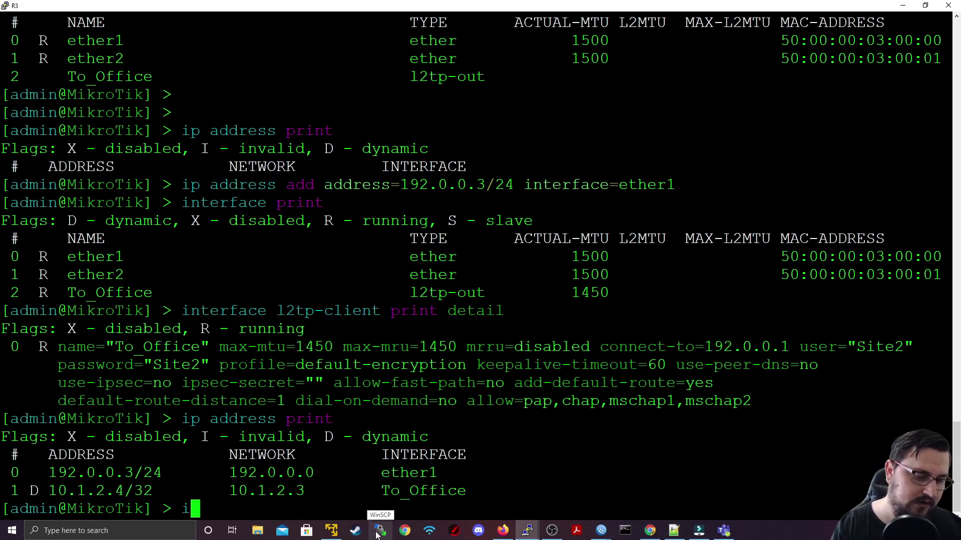
pyautogui.press('Return')
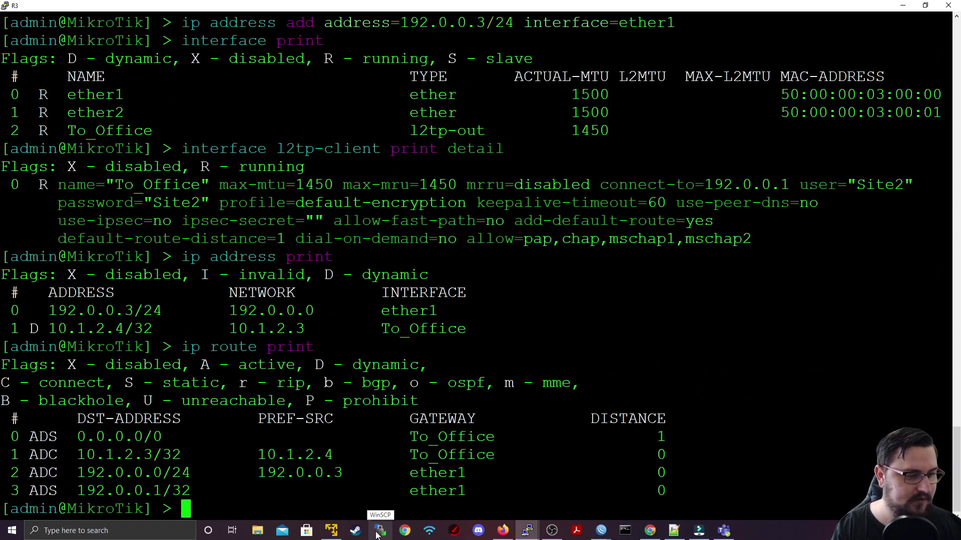
pyautogui.write('ip address a')
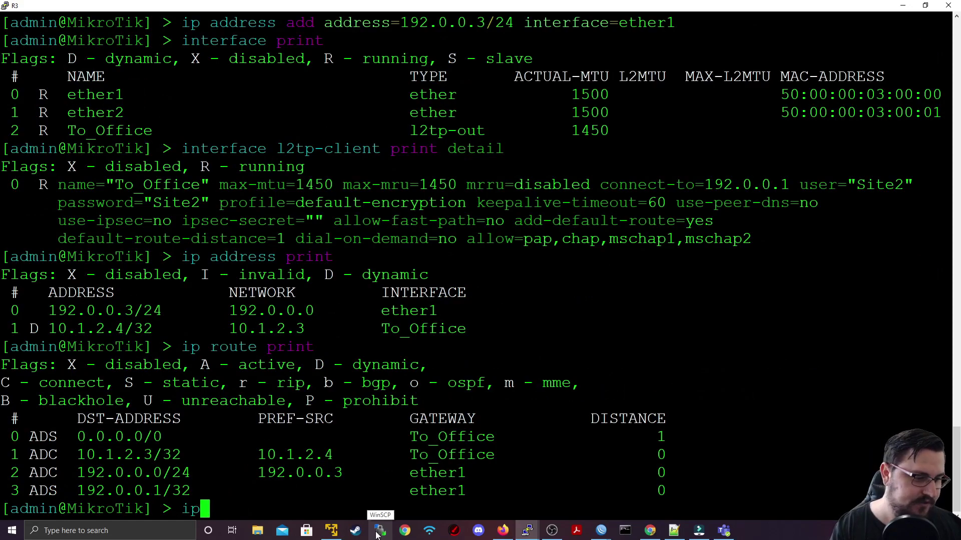
pyautogui.write('dd address=172.')
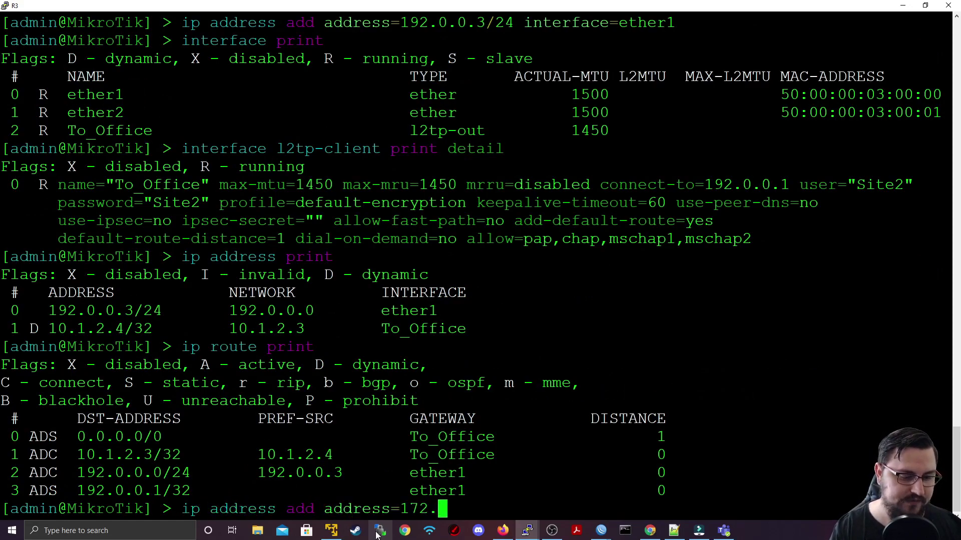
pyautogui.write('16.1.1')
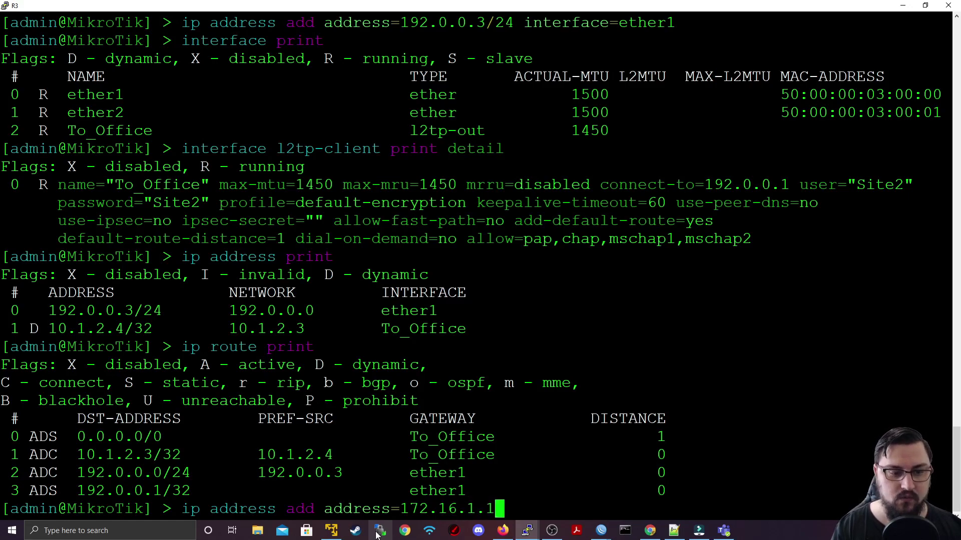
pyautogui.write('/24 interface=')
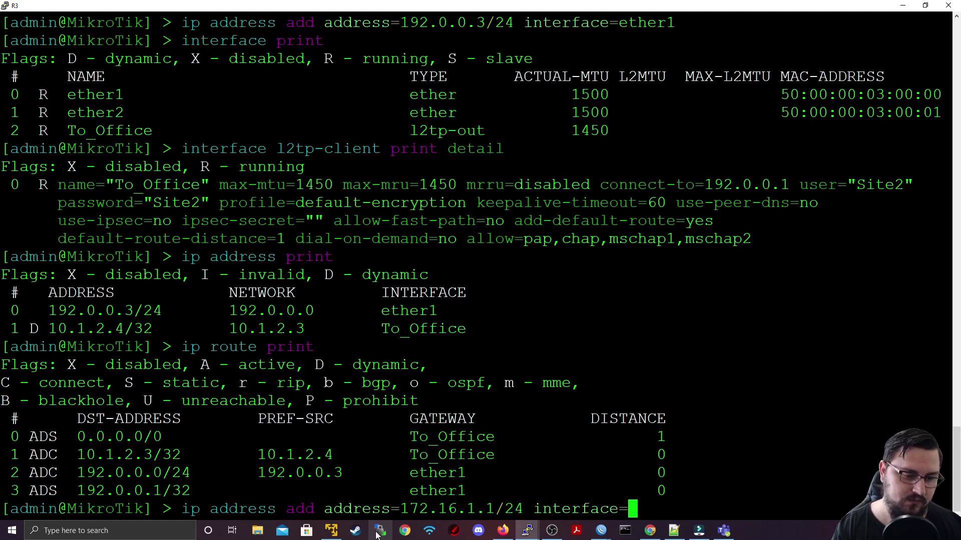
pyautogui.write('ether2')
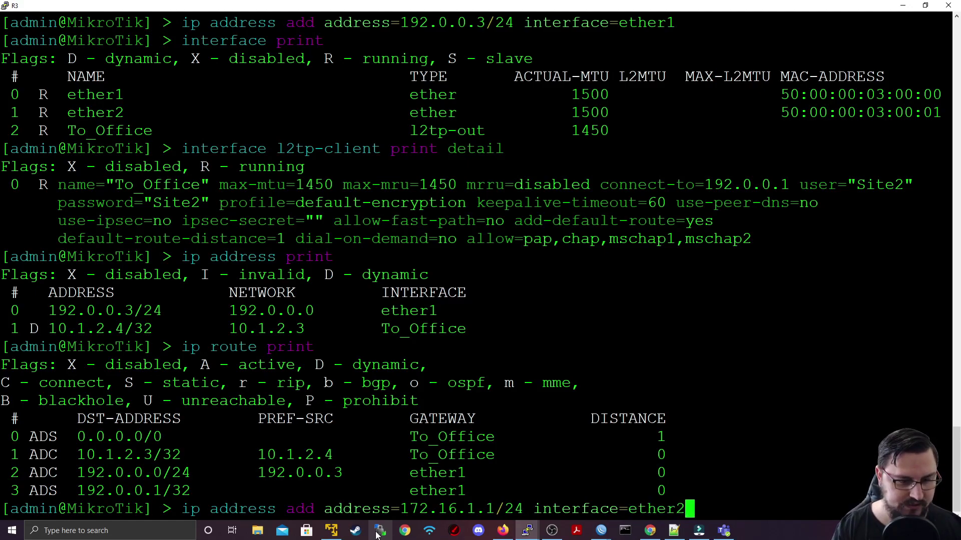
pyautogui.press('Return')
pyautogui.press('Return')
pyautogui.press('Return')
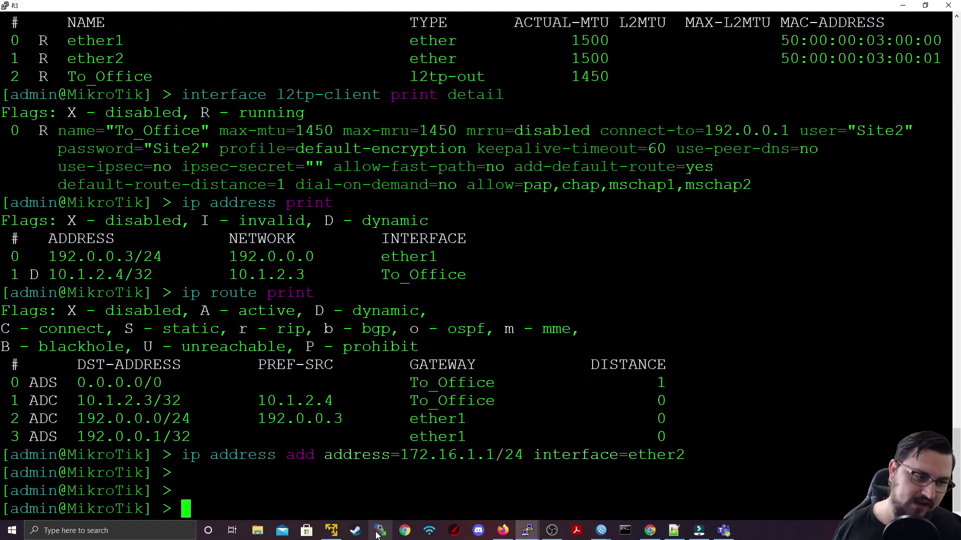
pyautogui.click(903, 5)
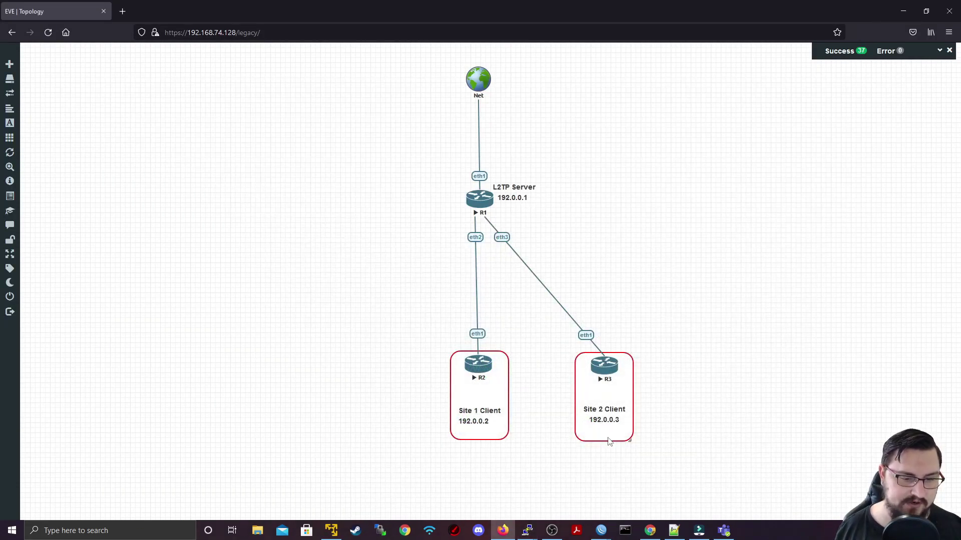
# Step: Bring R1's WinBox forward, close the PPP and bridge windows, and open IP > Routes
pyautogui.moveTo(602, 530)
pyautogui.click(584, 488)
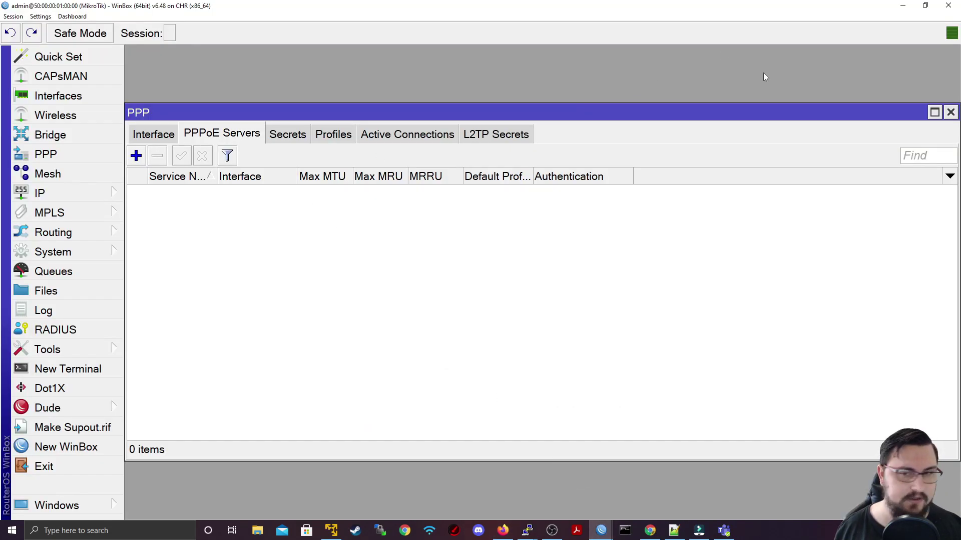
pyautogui.click(951, 112)
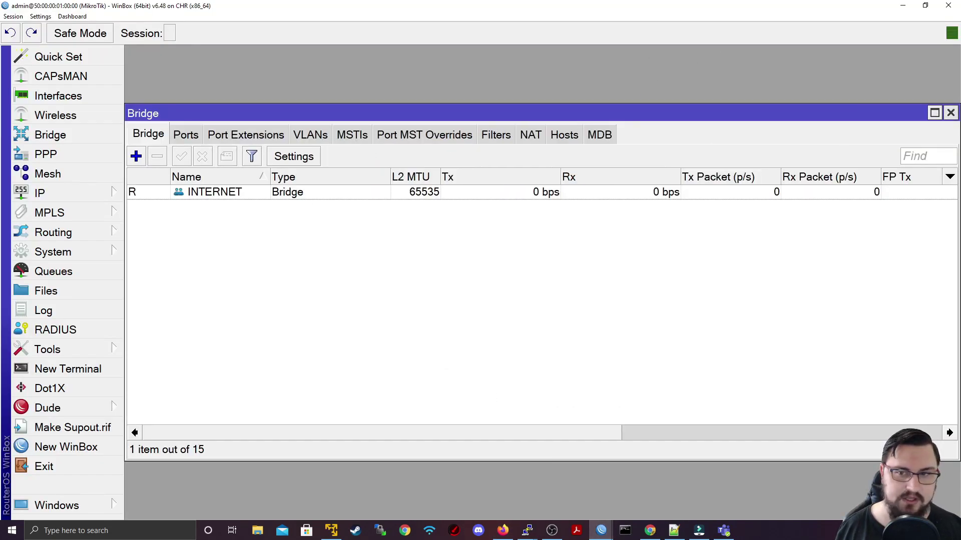
pyautogui.click(949, 113)
pyautogui.click(100, 193)
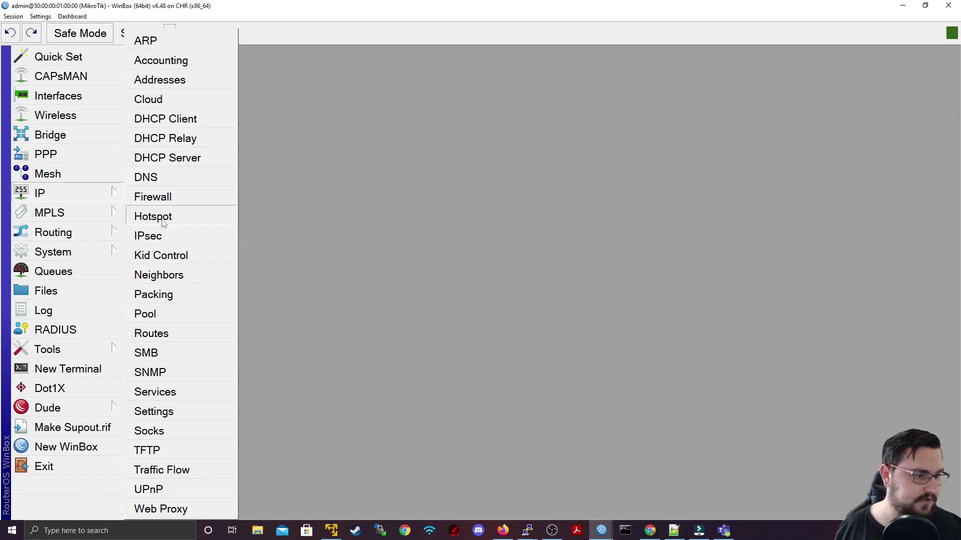
pyautogui.click(188, 334)
# Step: Add a static route to 172.16.0.0/24 via gateway 10.1.2.2
pyautogui.click(212, 156)
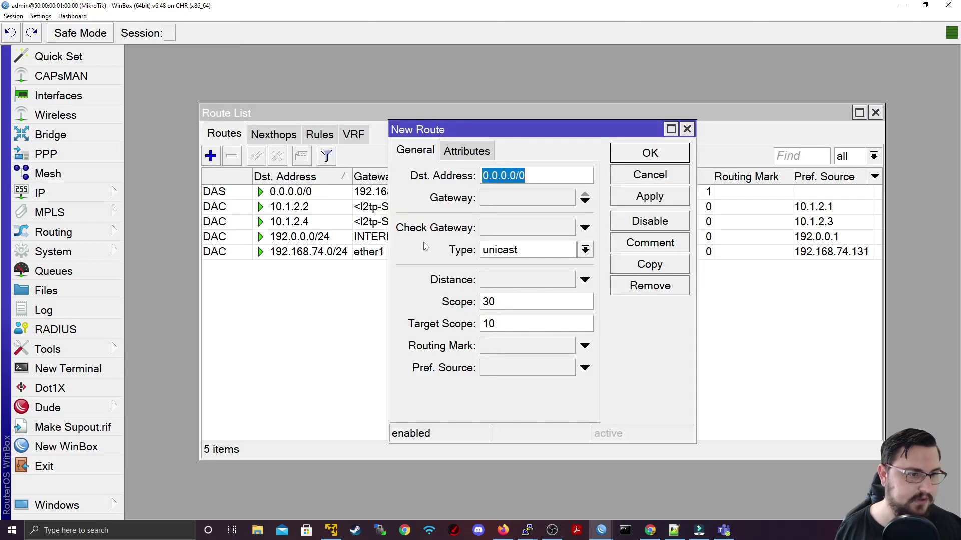
pyautogui.write('172.165.')
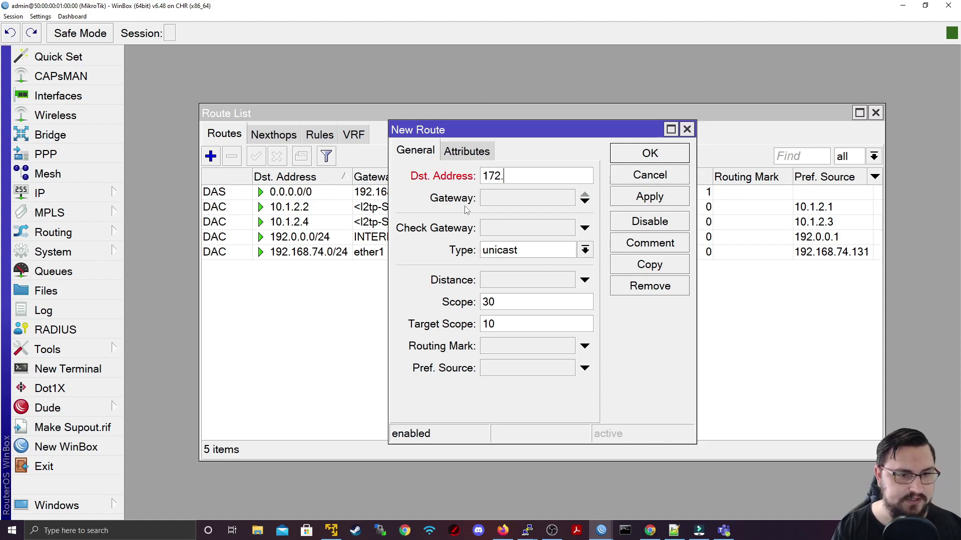
pyautogui.press('BackSpace')
pyautogui.press('BackSpace')
pyautogui.write('.0.0')
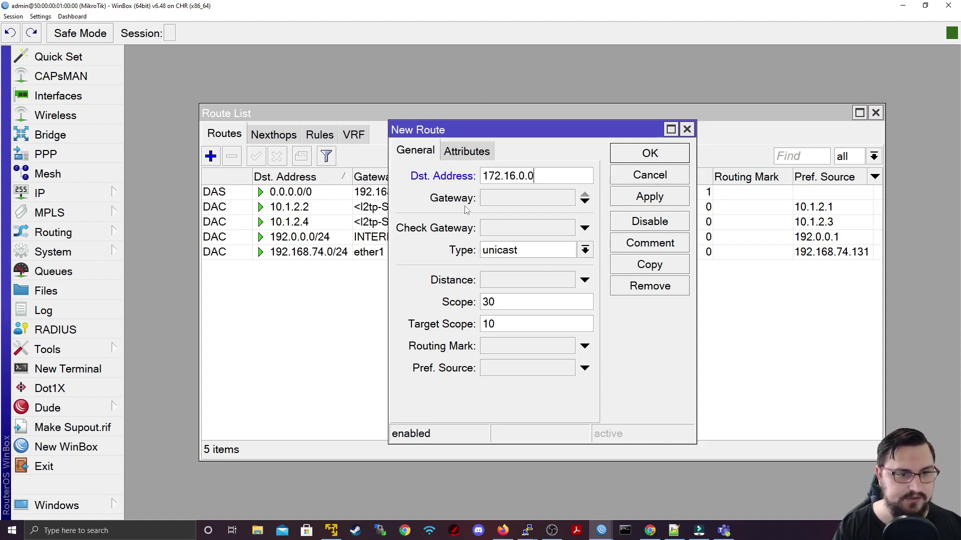
pyautogui.write('/24')
pyautogui.click(585, 202)
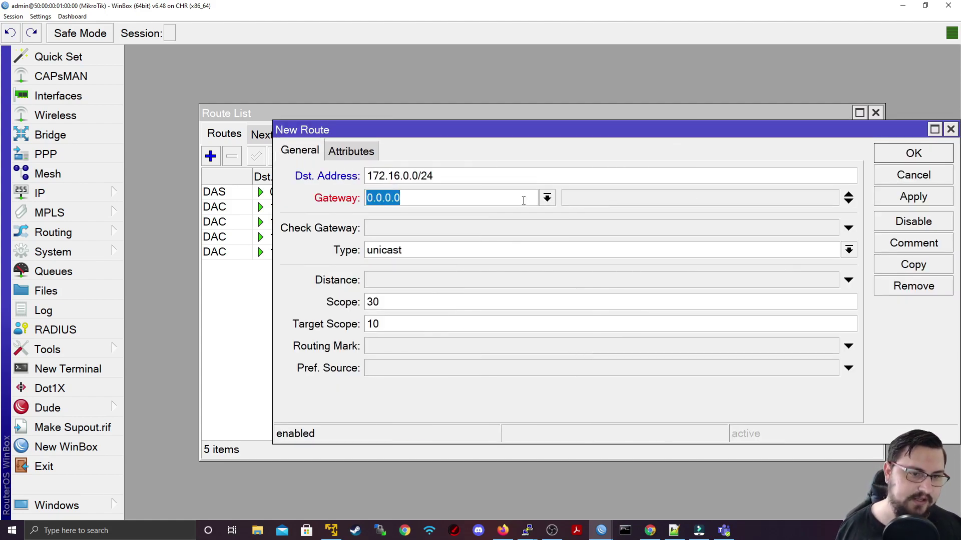
pyautogui.click(547, 199)
pyautogui.click(546, 199)
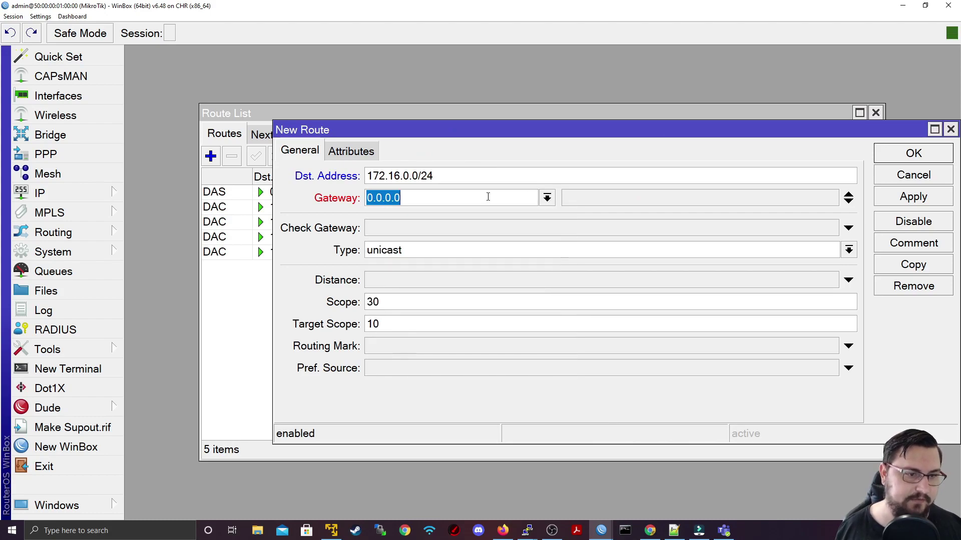
pyautogui.press('BackSpace')
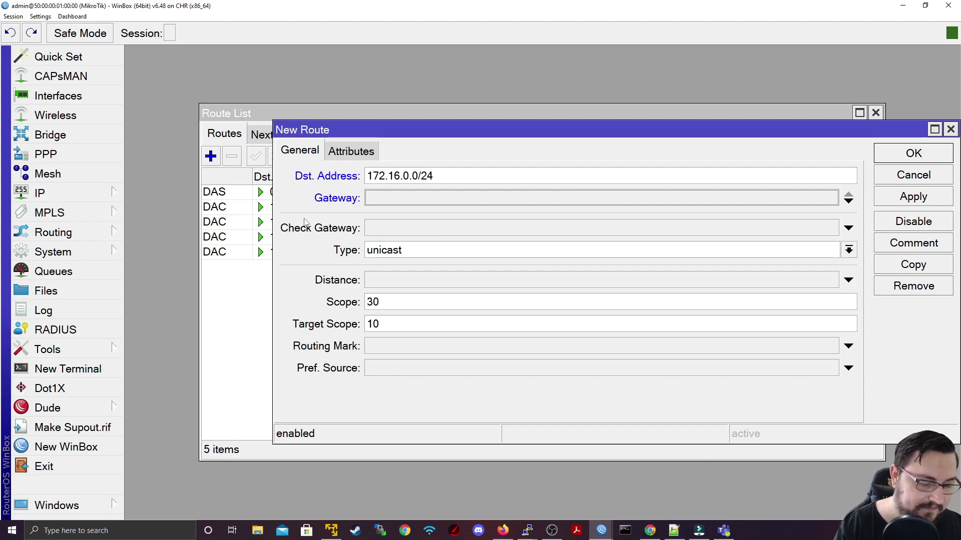
pyautogui.write('10.1.2.')
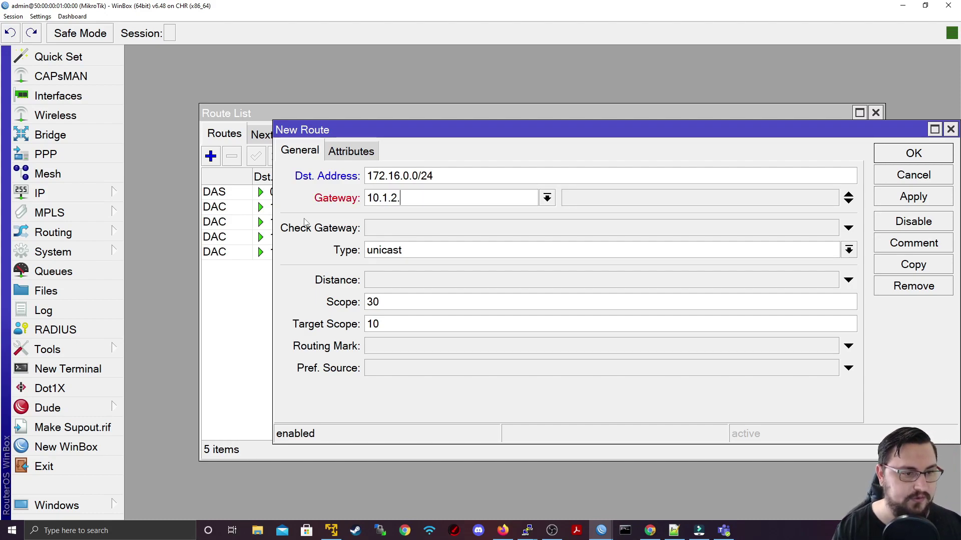
pyautogui.write('2')
pyautogui.click(913, 197)
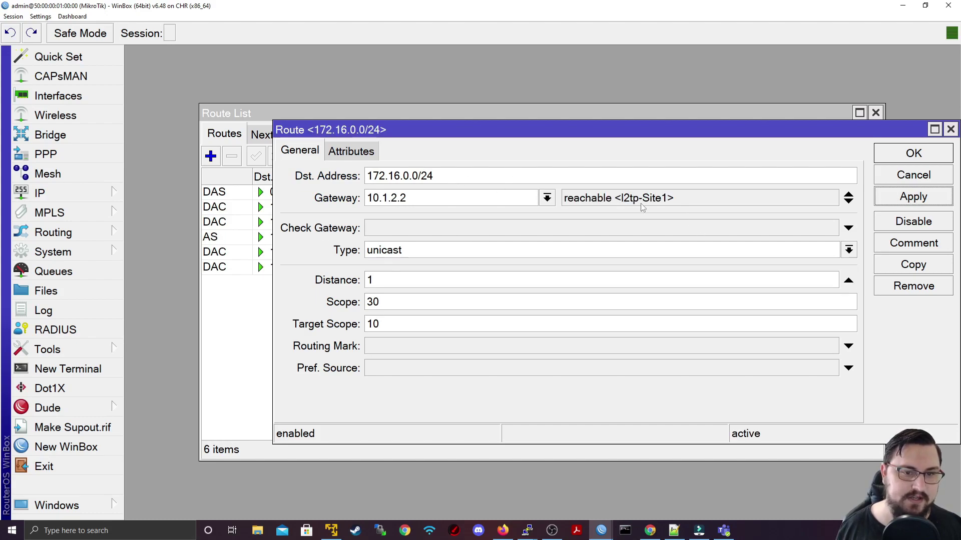
# Step: Copy that route into 172.16.1.0/24 via gateway 10.1.2.4 and close both route windows
pyautogui.click(909, 261)
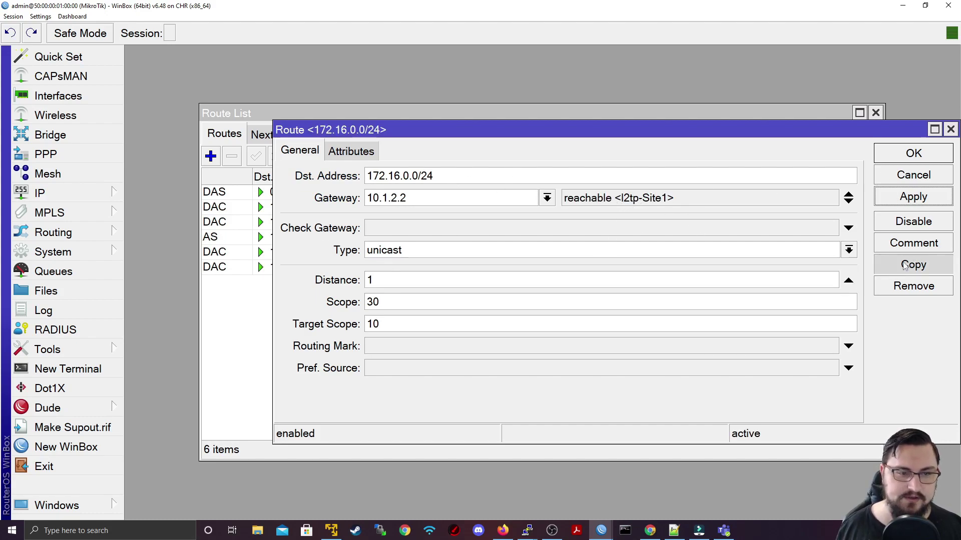
pyautogui.click(335, 176)
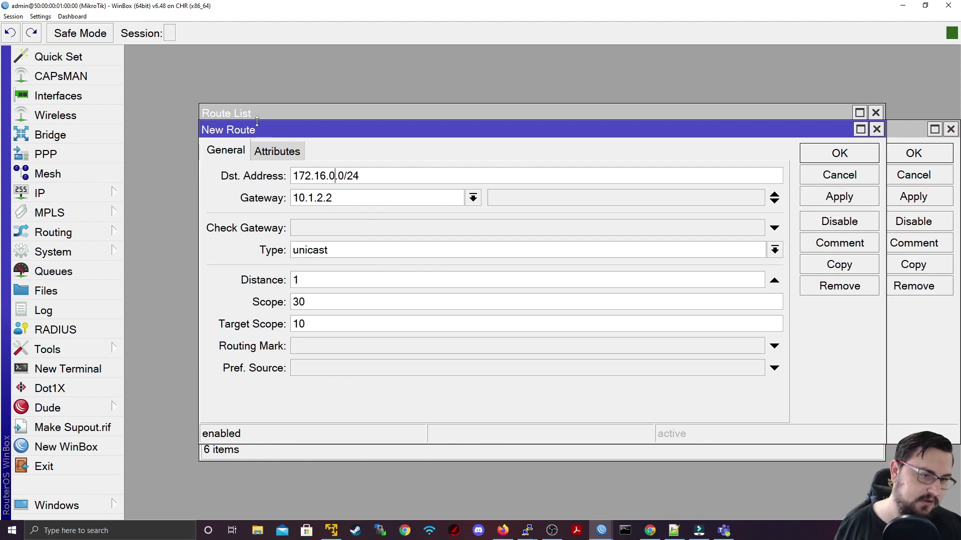
pyautogui.press('BackSpace')
pyautogui.write('1')
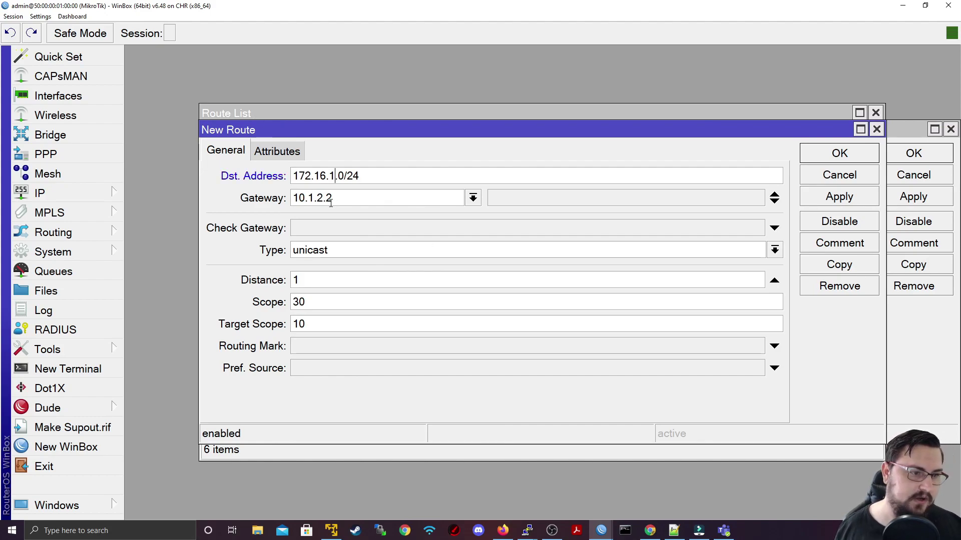
pyautogui.press('BackSpace')
pyautogui.write('4')
pyautogui.click(839, 197)
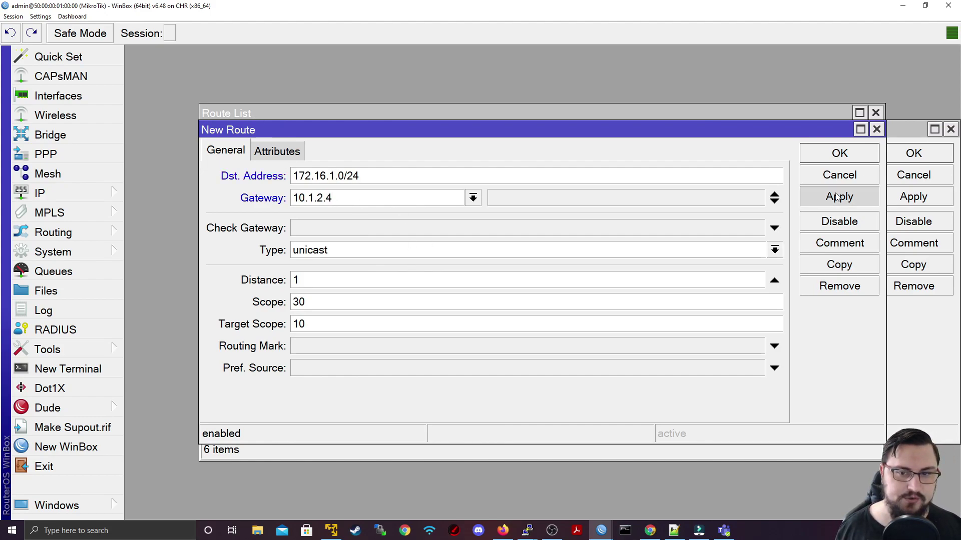
pyautogui.click(831, 153)
pyautogui.press('Return')
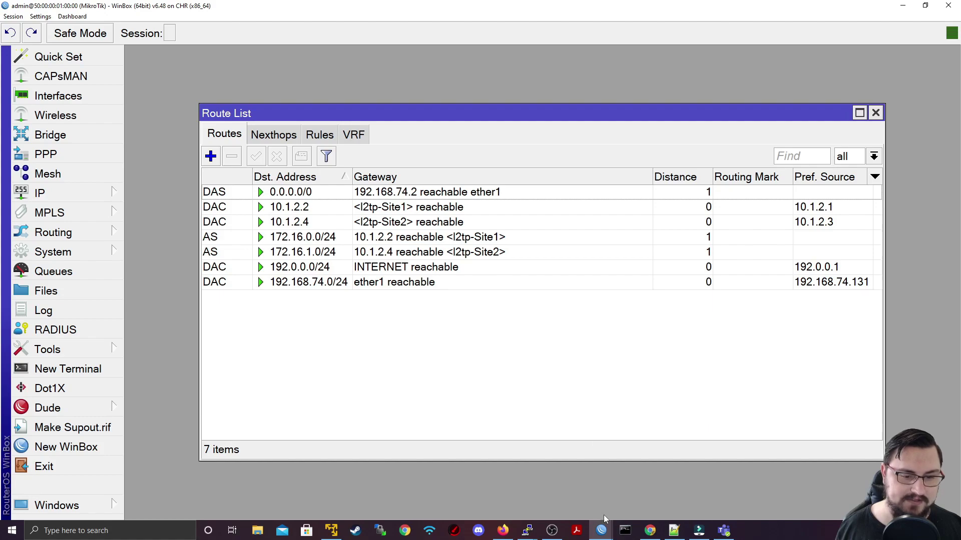
# Step: Switch to R2's WinBox, close the old terminal and PPP windows, and open a New Terminal
pyautogui.moveTo(601, 531)
pyautogui.click(655, 488)
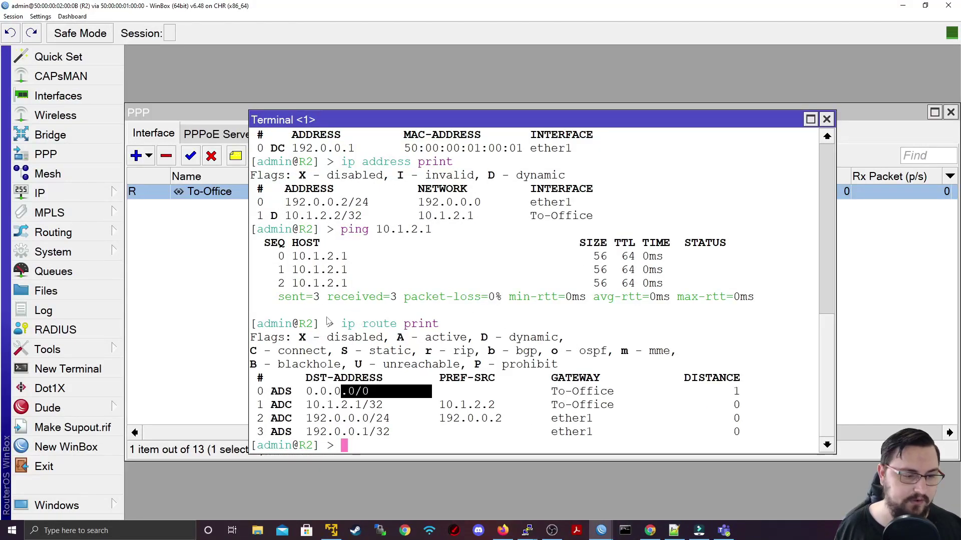
pyautogui.click(826, 119)
pyautogui.click(951, 113)
pyautogui.click(68, 369)
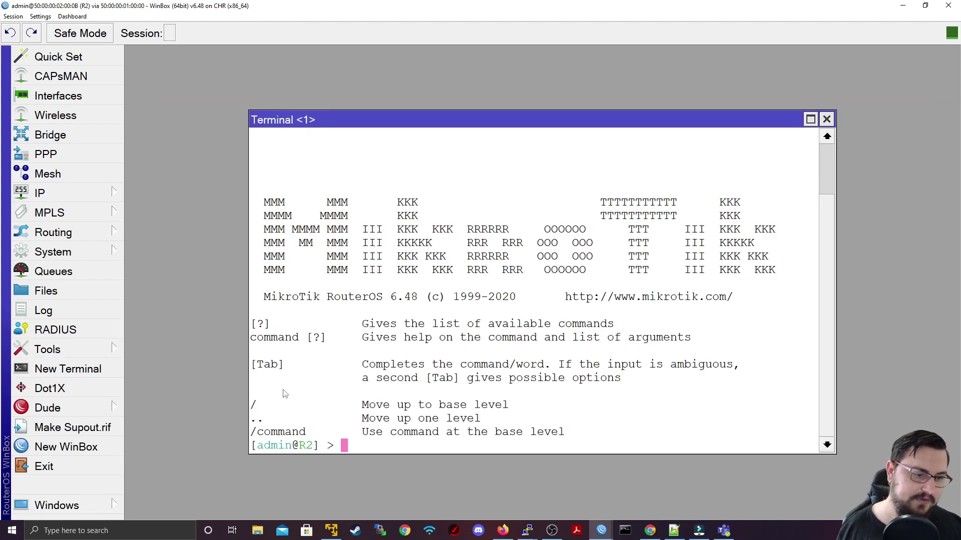
# Step: Ping 172.16.1.1 from R2, plain and with src-address 172.16.0.1, then minimize both WinBox windows
pyautogui.press('Return')
pyautogui.press('Return')
pyautogui.write('ping 172.16.0')
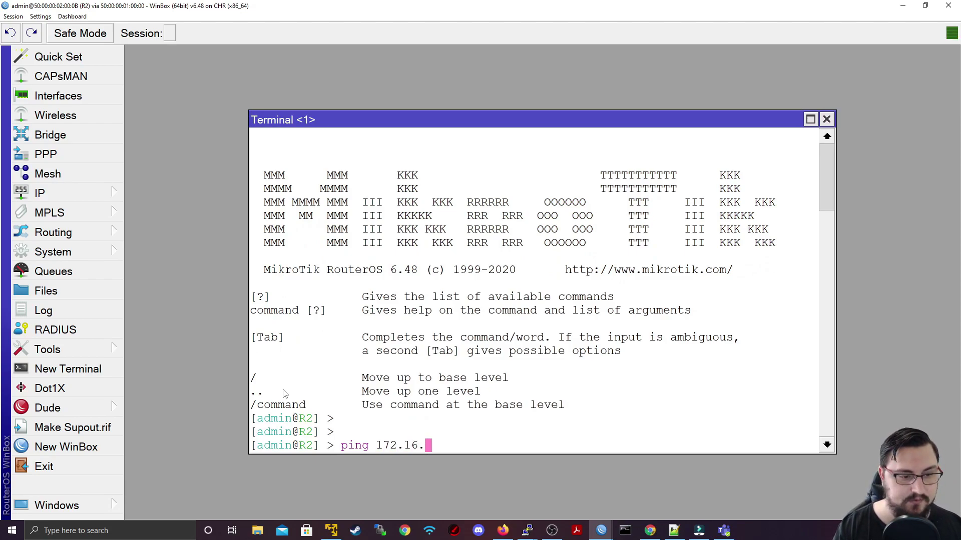
pyautogui.write('.1')
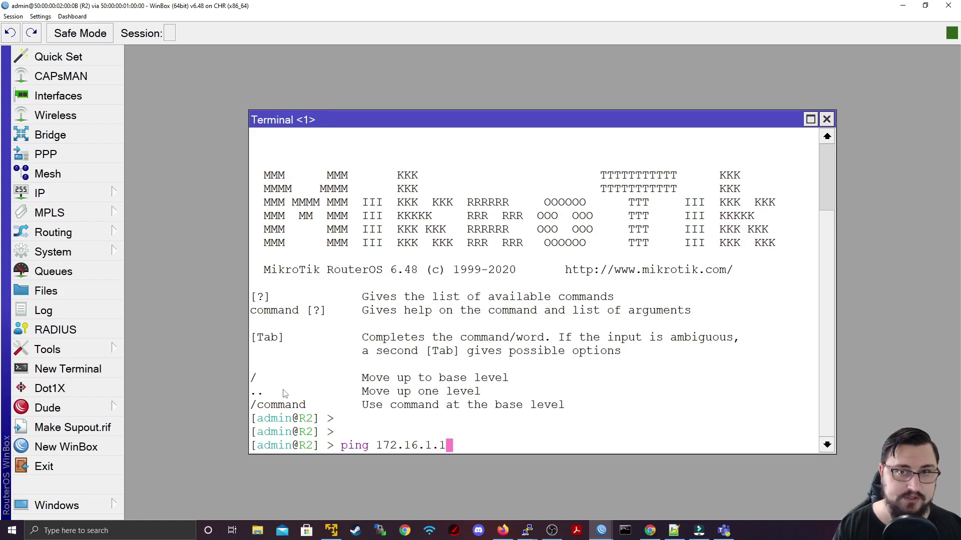
pyautogui.press('Return')
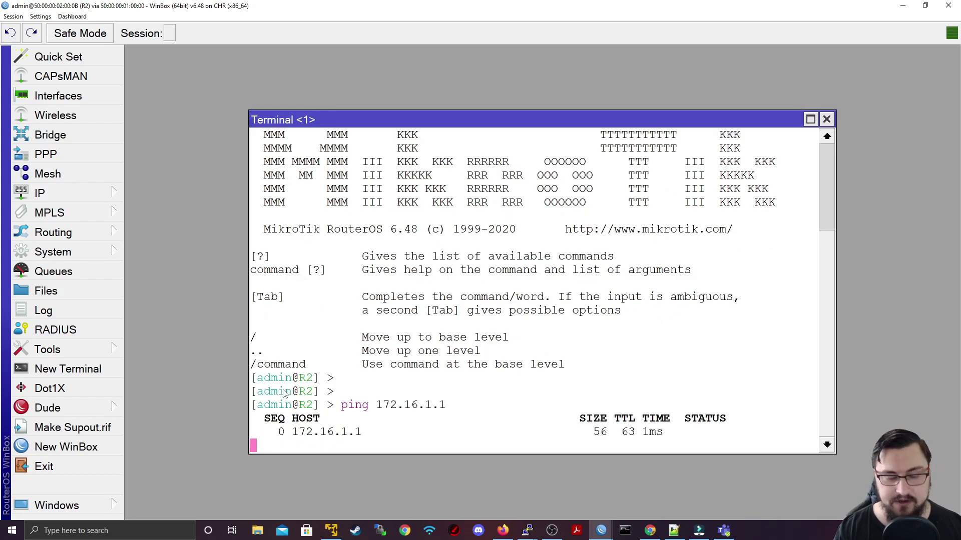
pyautogui.hotkey('ctrl', 'c')
pyautogui.press('Up')
pyautogui.write('src')
pyautogui.press('Tab')
pyautogui.write('172.16.0.1')
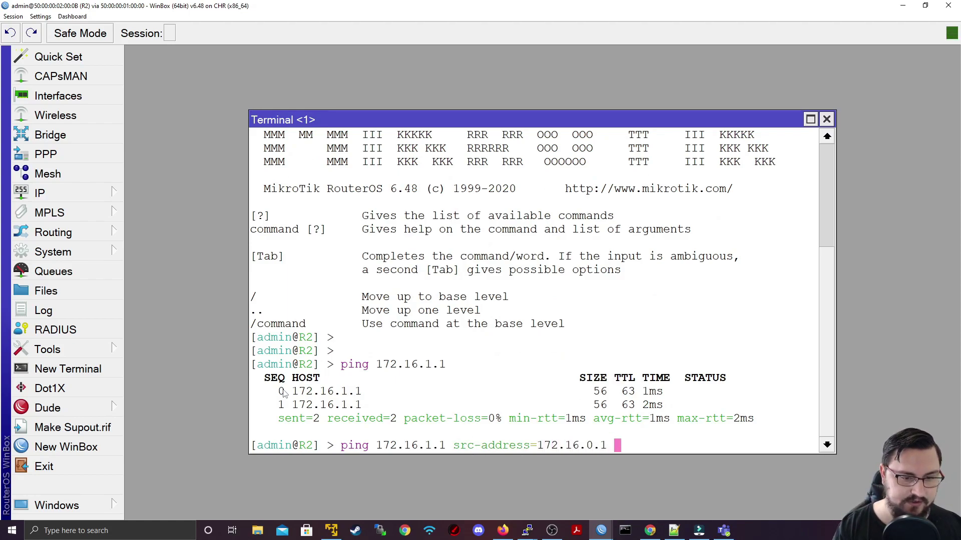
pyautogui.press('Return')
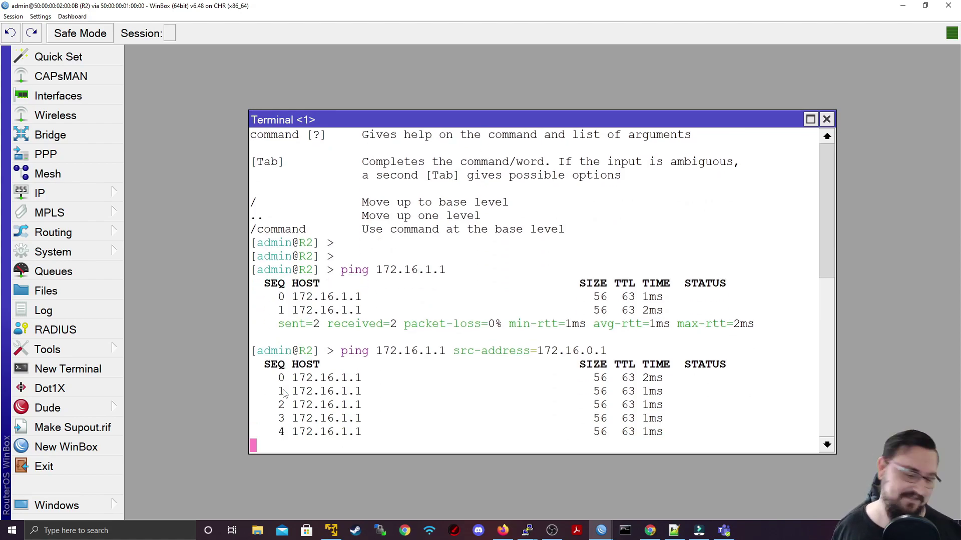
pyautogui.hotkey('ctrl', 'c')
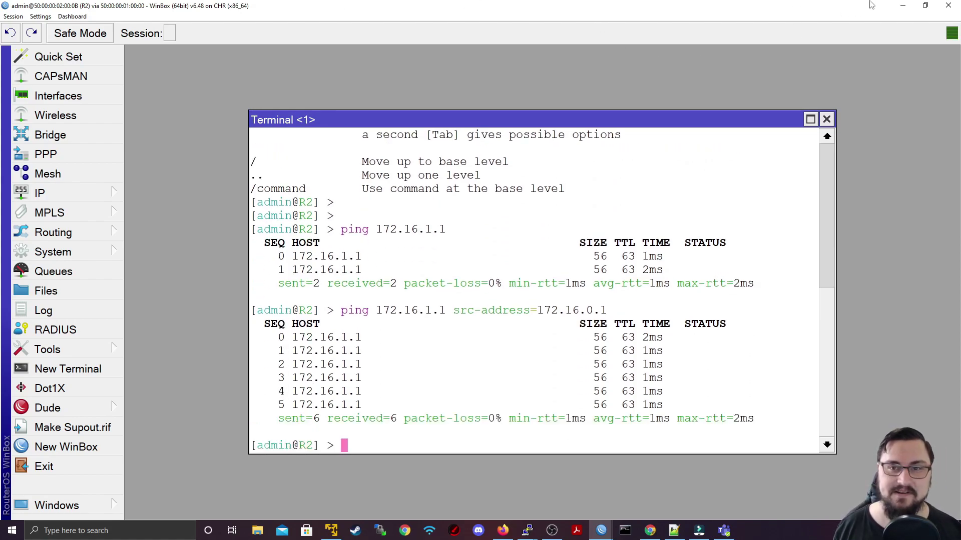
pyautogui.click(902, 5)
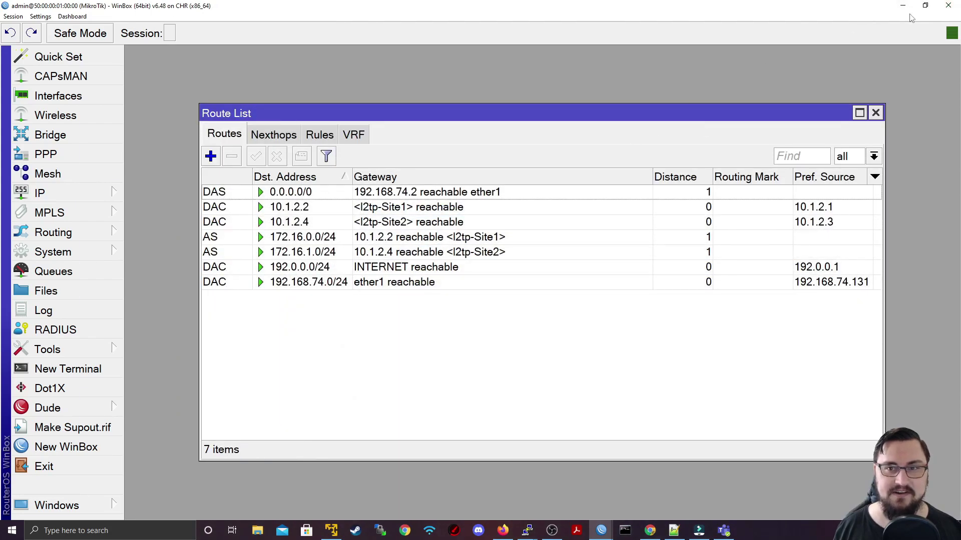
pyautogui.click(902, 6)
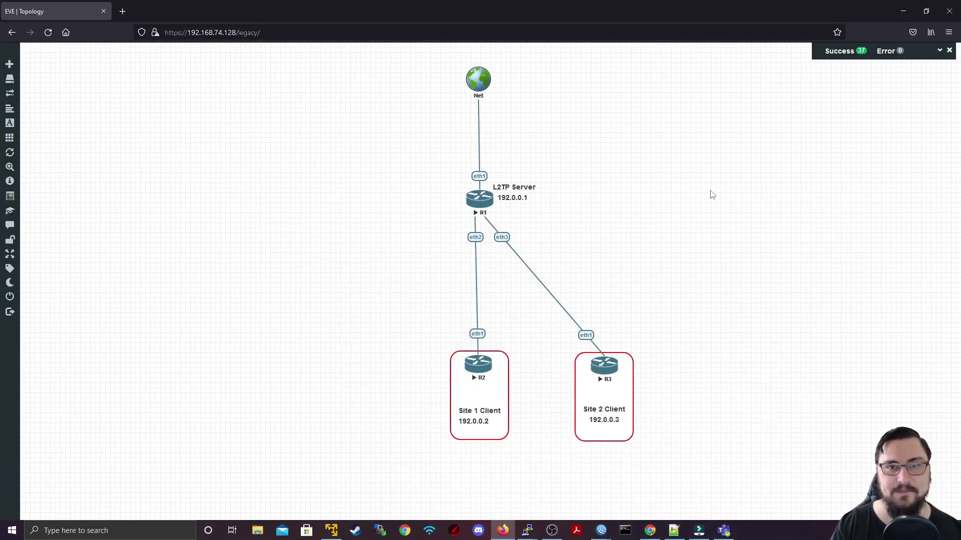